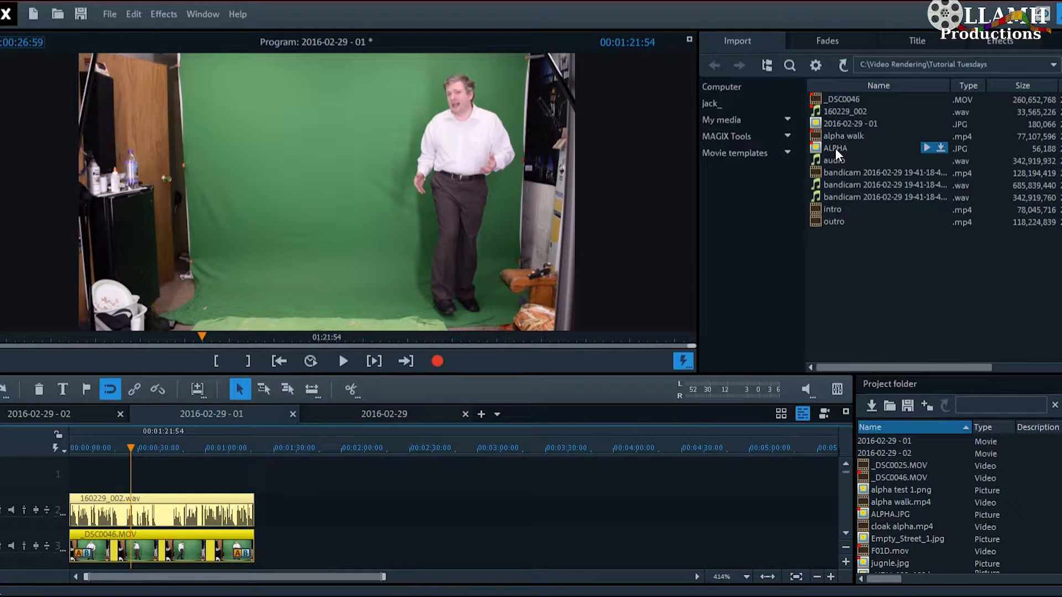
# - Place ALPHA.JPG at the start of the empty track above the audio and green-screen footage
pyautogui.moveTo(835, 148); pyautogui.dragTo(263, 446)
pyautogui.click(264, 446)
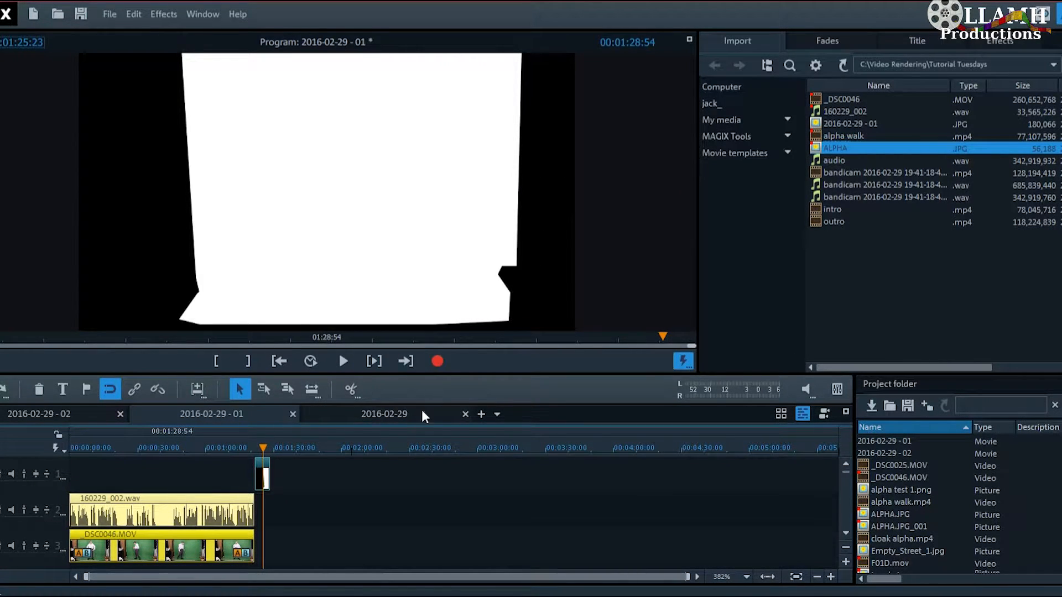
pyautogui.moveTo(261, 474); pyautogui.dragTo(77, 474)
# - Set the ALPHA.JPG photo length to 1:21:54 on the timeline
pyautogui.rightClick(80, 479)
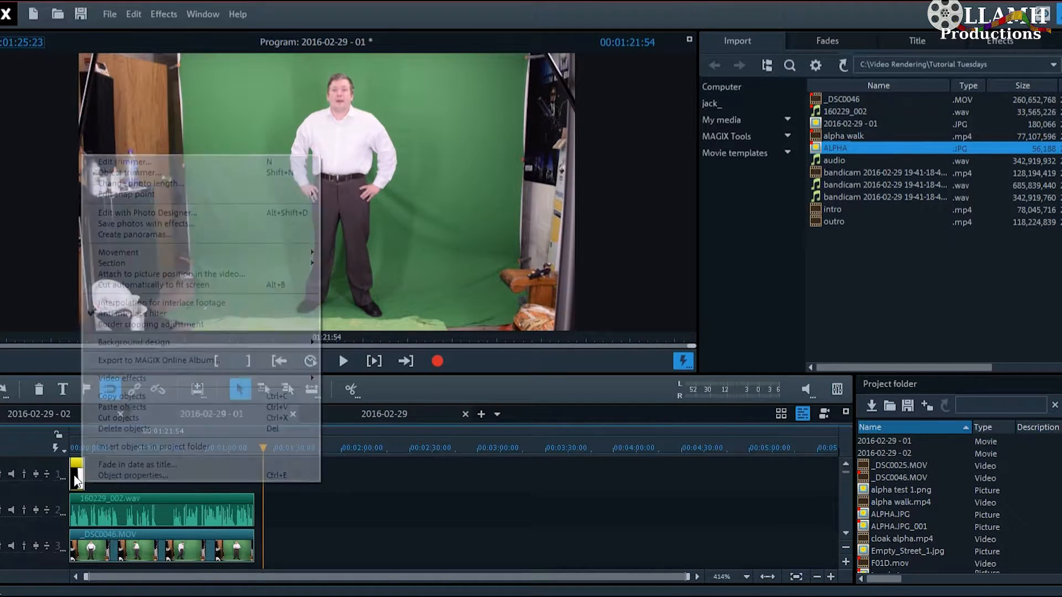
pyautogui.click(227, 182)
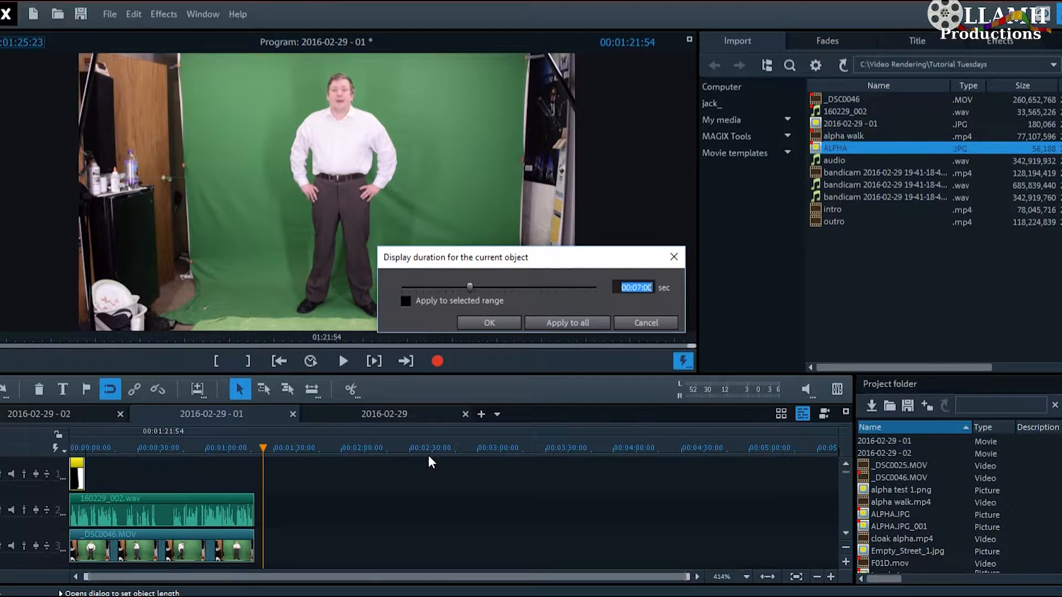
pyautogui.write('12154')
pyautogui.press('Return')
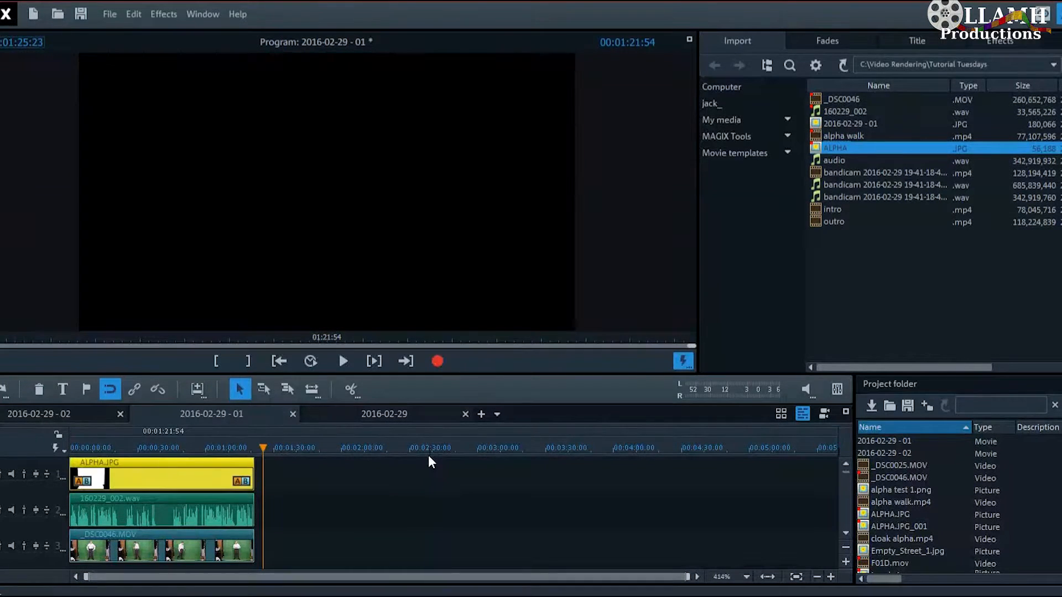
# - Apply the Alpha chroma key to ALPHA.JPG and check the garbage matte around the 40-second mark
pyautogui.moveTo(158, 446); pyautogui.dragTo(160, 450)
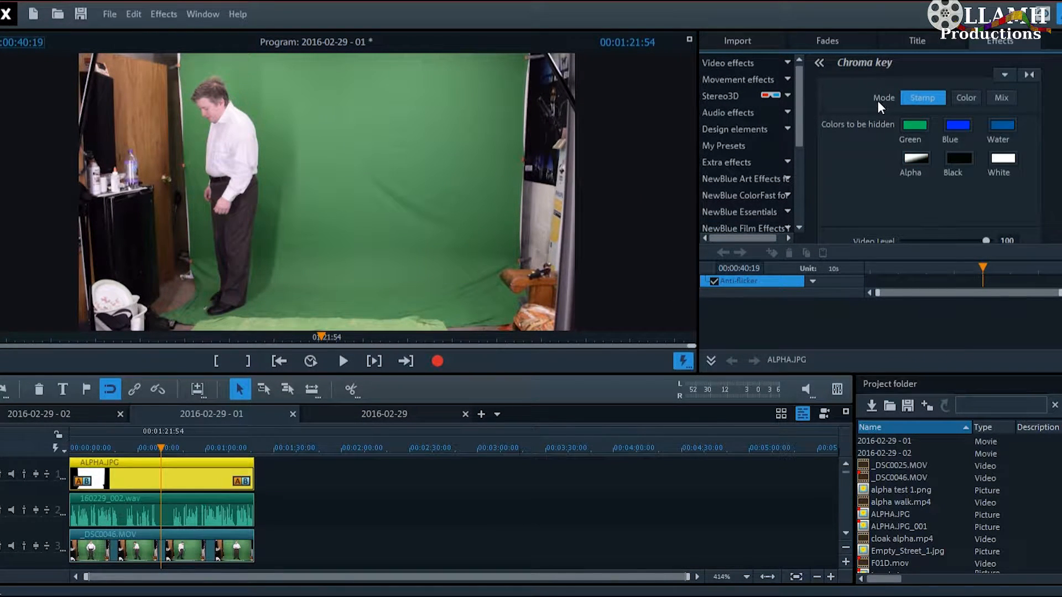
pyautogui.click(919, 160)
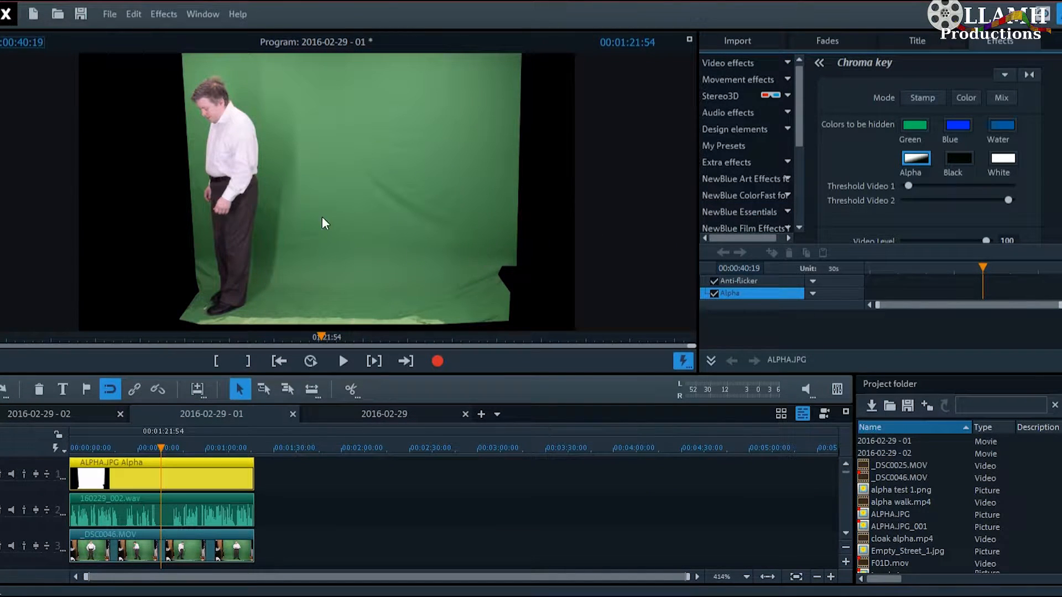
pyautogui.moveTo(160, 449)
pyautogui.mouseDown()
pyautogui.moveTo(138, 448)
pyautogui.moveTo(182, 444)
pyautogui.moveTo(161, 438)
pyautogui.mouseUp()
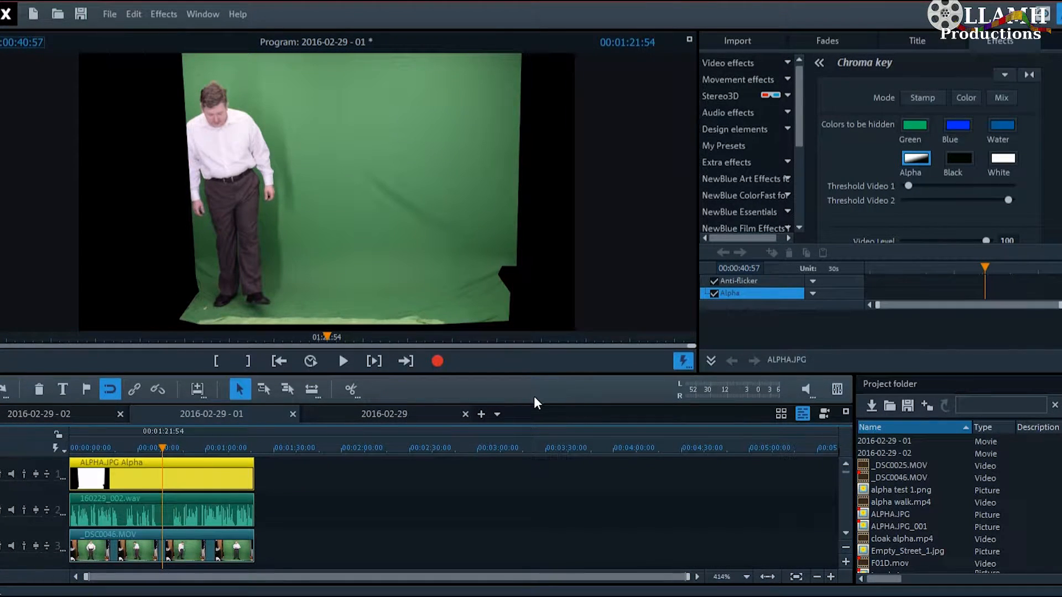
# - Key out green on the _DSC0046.MOV clip and raise the chroma key threshold slightly
pyautogui.click(249, 548)
pyautogui.click(922, 125)
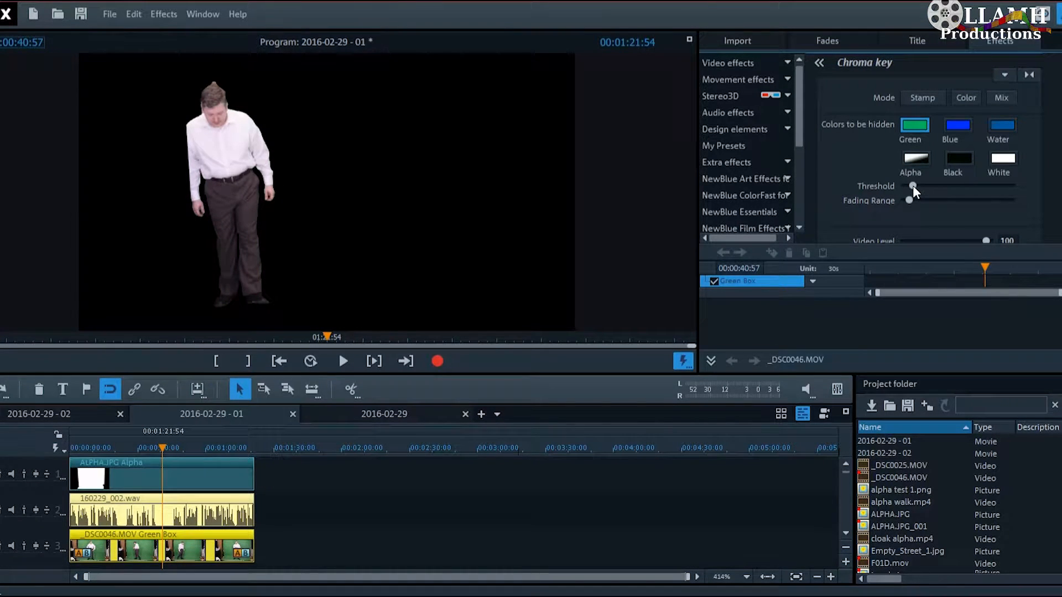
pyautogui.moveTo(912, 185); pyautogui.dragTo(915, 186)
pyautogui.moveTo(911, 199); pyautogui.dragTo(915, 201)
pyautogui.moveTo(167, 447)
pyautogui.mouseDown()
pyautogui.moveTo(181, 446)
pyautogui.moveTo(166, 447)
pyautogui.mouseUp()
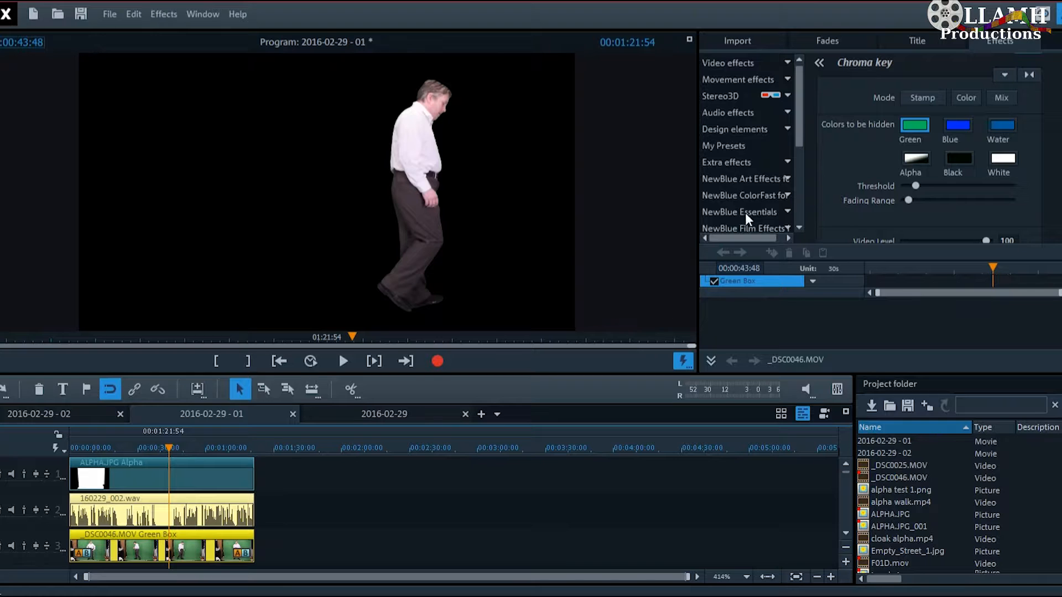
# - Set the brightness of the _DSC0046.MOV clip to 100 to turn the figure into a white silhouette
pyautogui.click(781, 60)
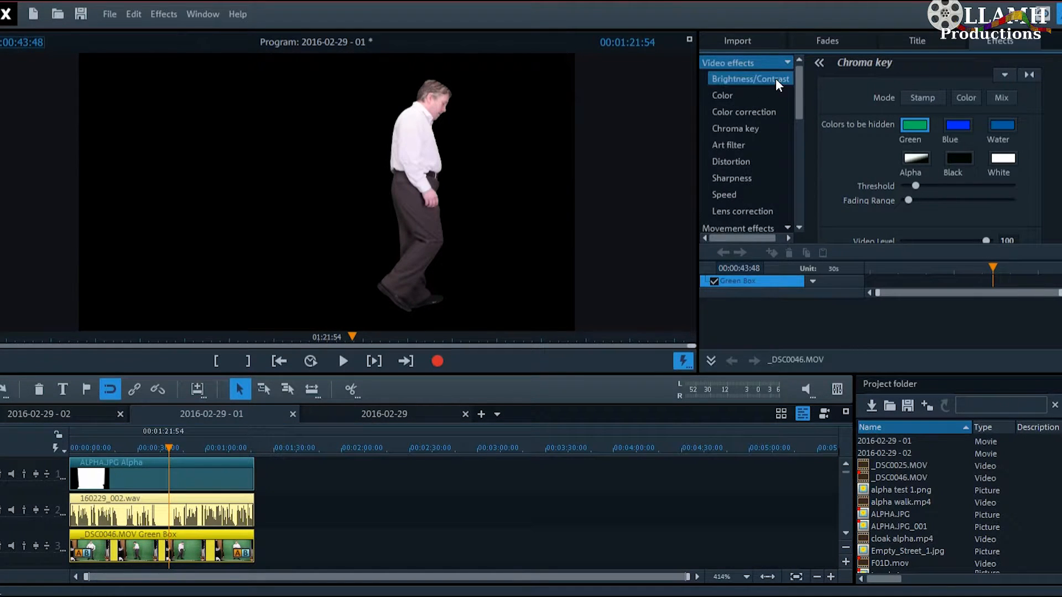
pyautogui.click(774, 79)
pyautogui.moveTo(946, 115); pyautogui.dragTo(1003, 117)
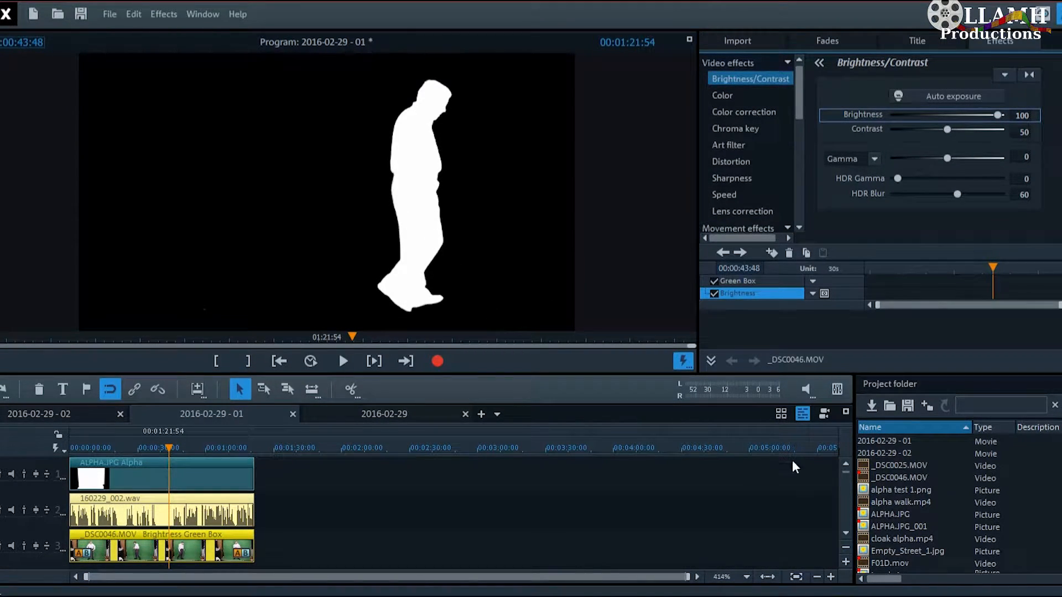
# - Add alpha walk.mp4 from the project folder to track 2 of movie 2016-02-29 and set the timeline zoom to 10s
pyautogui.moveTo(893, 502)
pyautogui.click(907, 501)
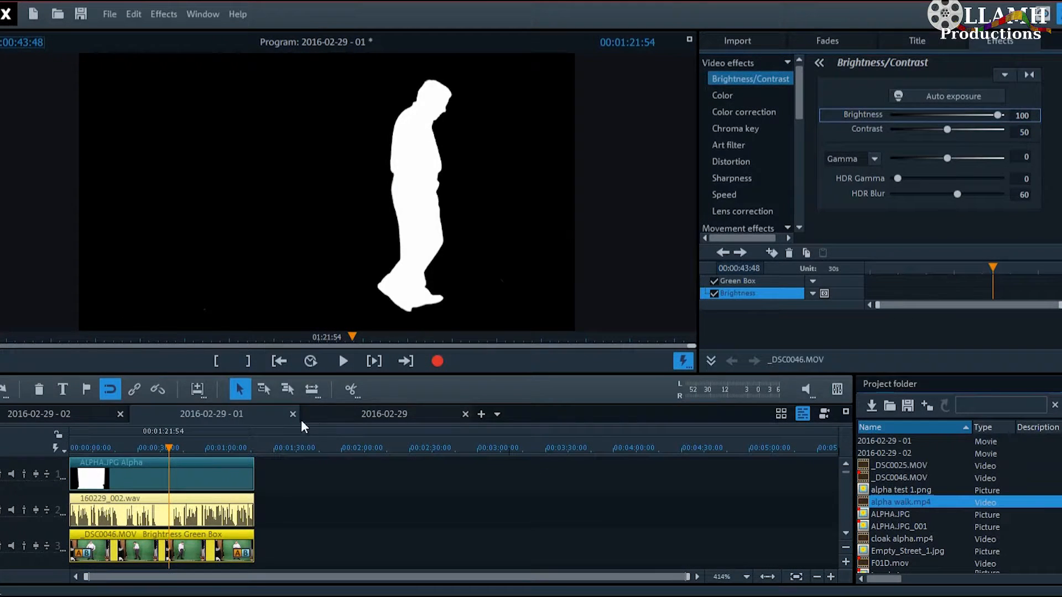
pyautogui.click(393, 414)
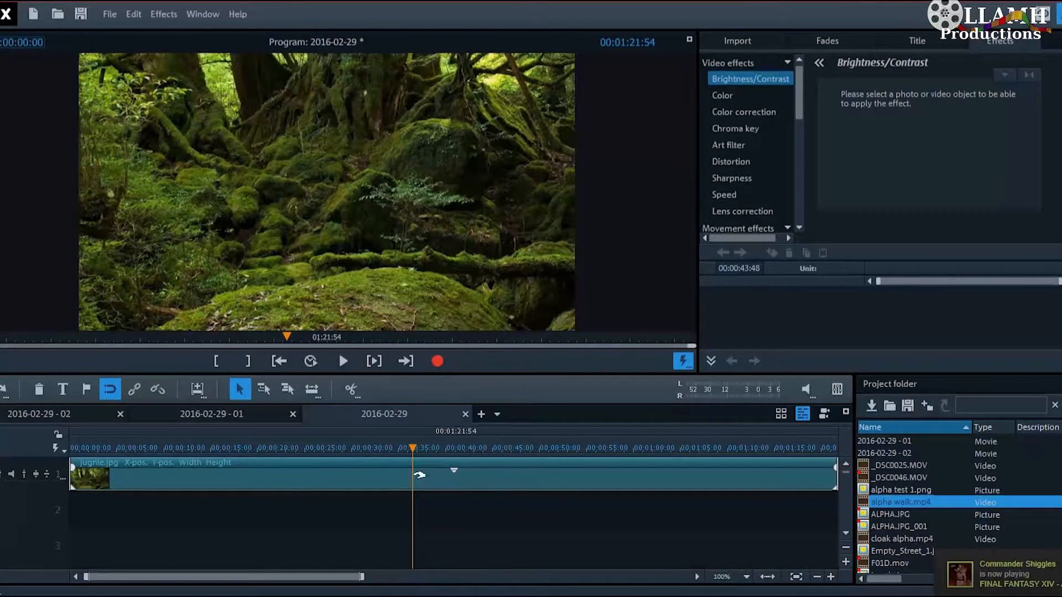
pyautogui.click(252, 448)
pyautogui.moveTo(229, 452); pyautogui.dragTo(366, 448)
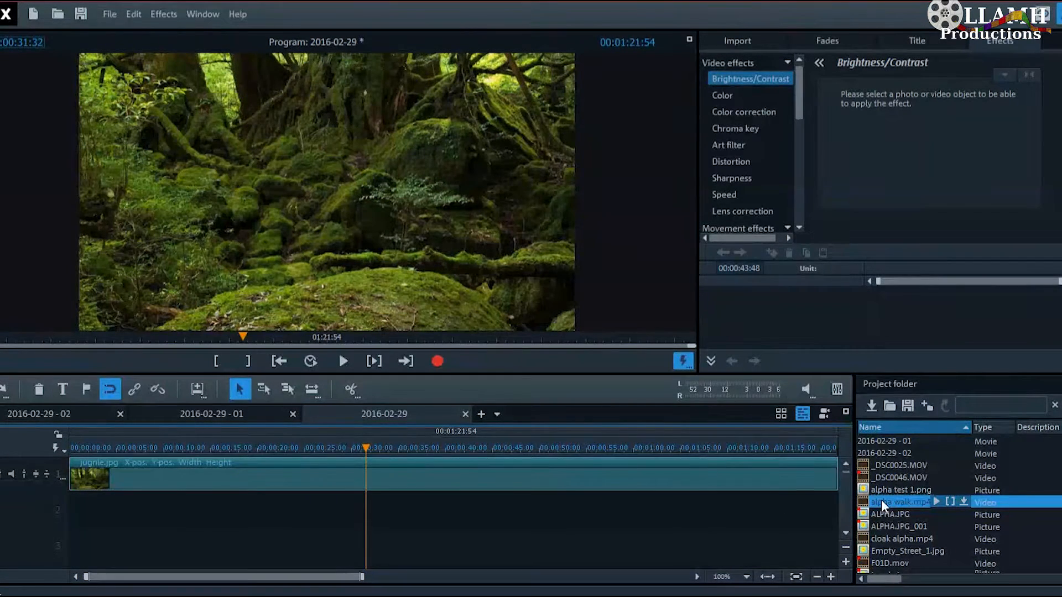
pyautogui.moveTo(881, 499); pyautogui.dragTo(108, 517)
pyautogui.click(728, 573)
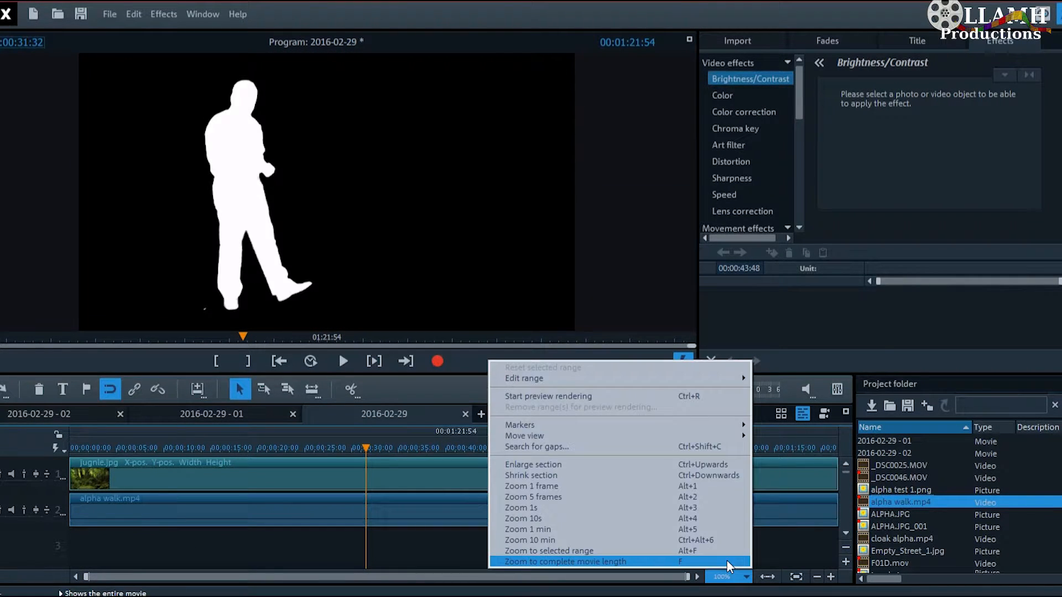
pyautogui.click(727, 561)
pyautogui.click(725, 574)
pyautogui.click(718, 519)
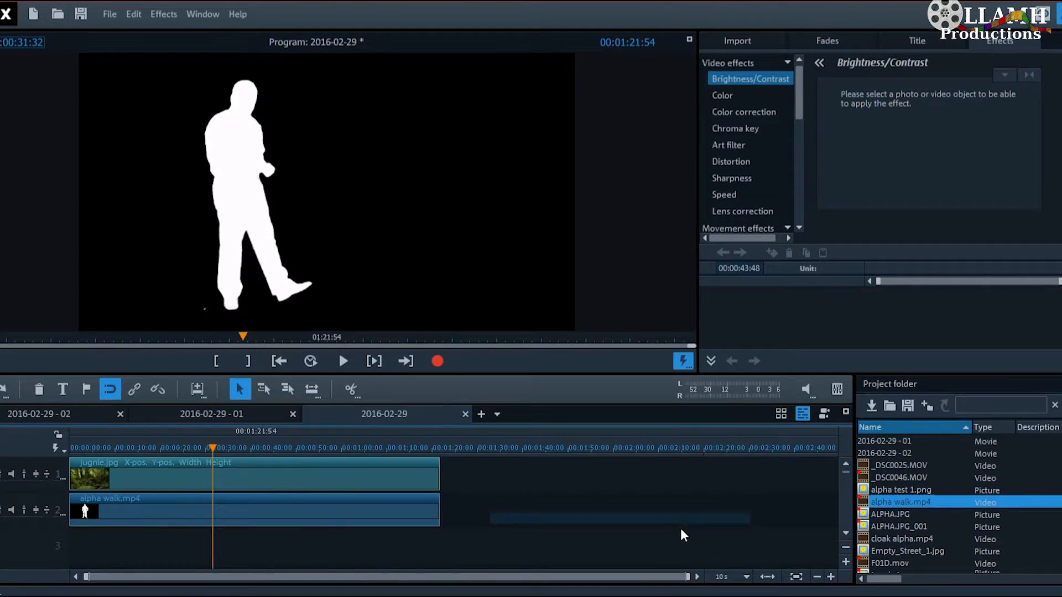
# - Duplicate the jugnle.jpg background clip onto track 3, aligned with the start of the movie
pyautogui.moveTo(213, 447); pyautogui.dragTo(248, 447)
pyautogui.click(404, 469)
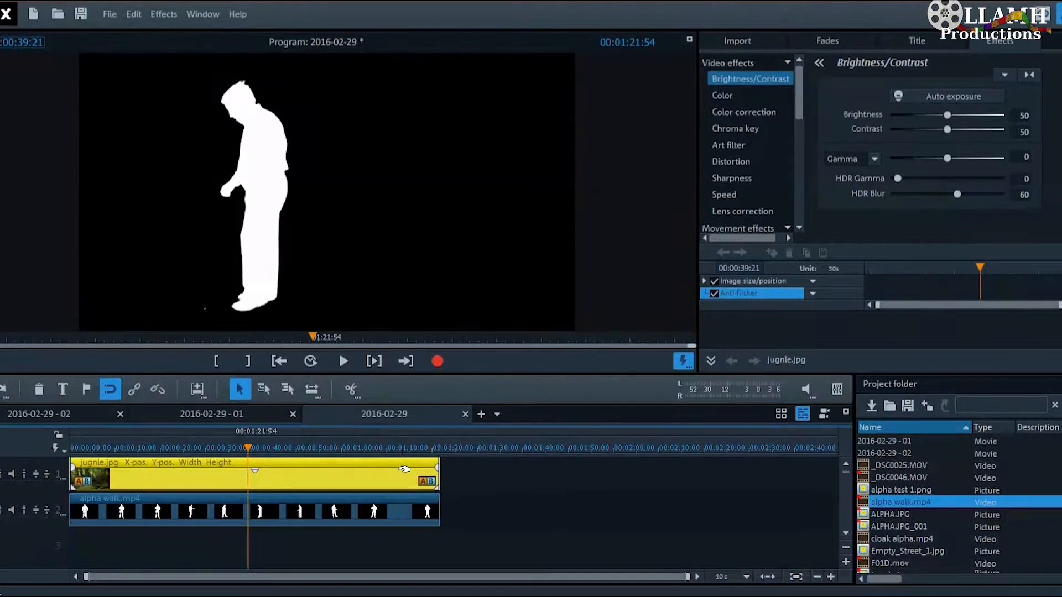
pyautogui.moveTo(404, 469); pyautogui.dragTo(223, 535)
pyautogui.moveTo(213, 448); pyautogui.dragTo(297, 447)
# - Apply the Alpha chroma key to the alpha walk.mp4 clip on track 2
pyautogui.click(370, 508)
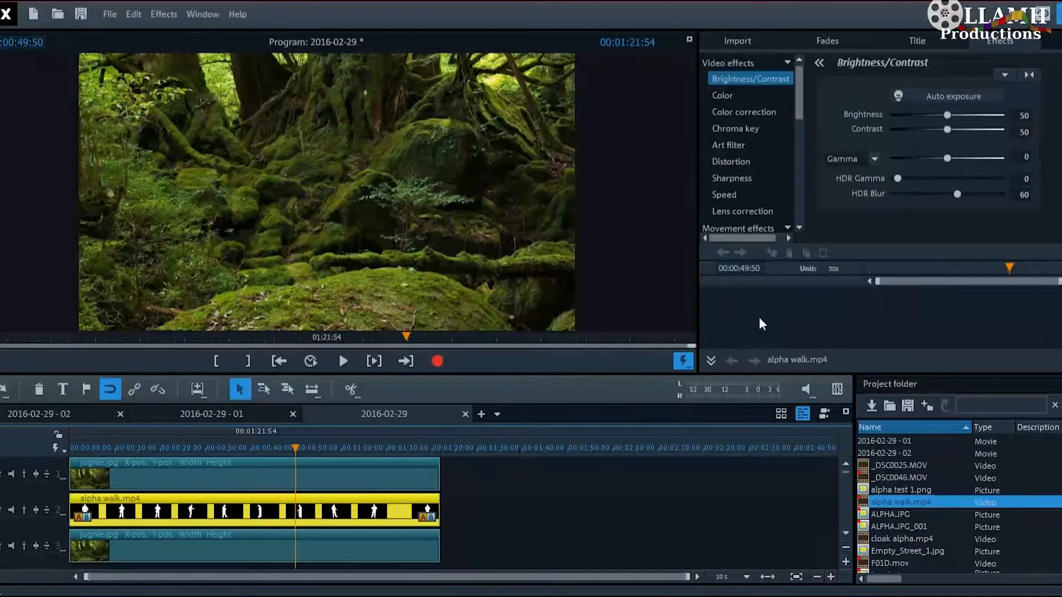
pyautogui.click(777, 128)
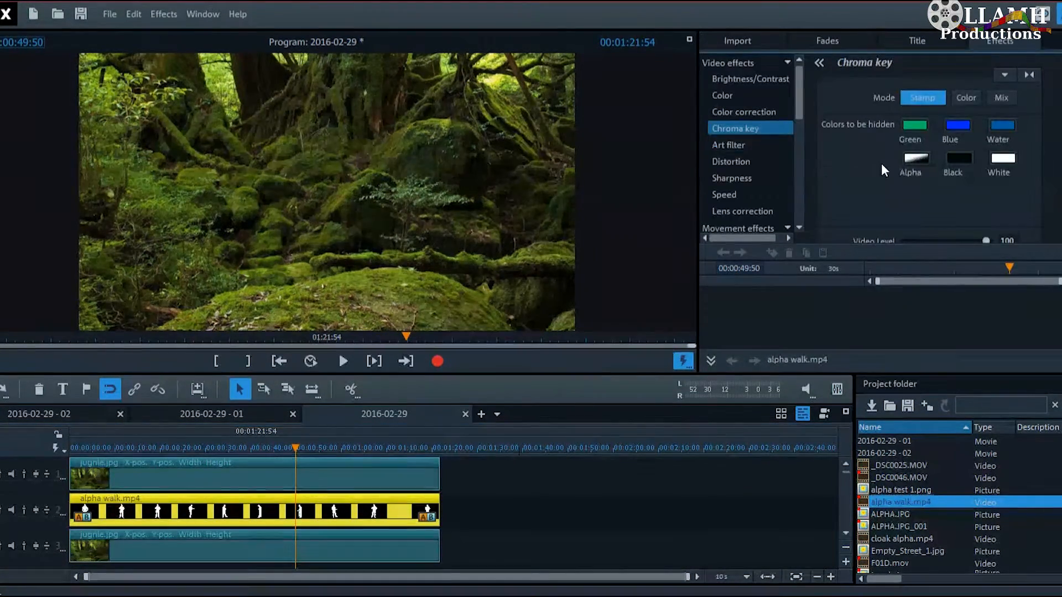
pyautogui.click(920, 157)
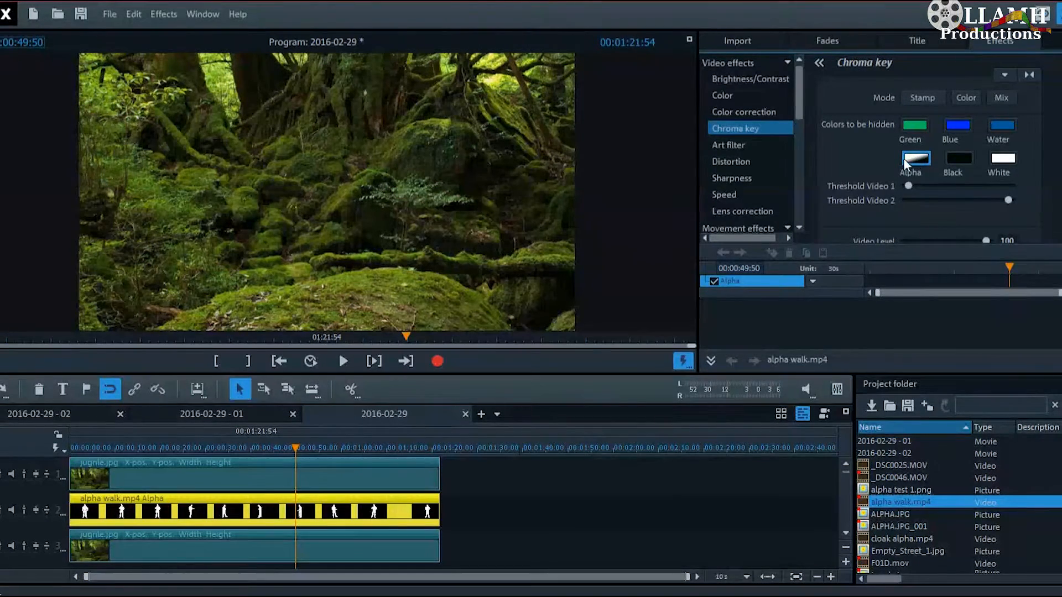
pyautogui.moveTo(303, 445)
pyautogui.mouseDown()
pyautogui.moveTo(190, 448)
pyautogui.moveTo(314, 449)
pyautogui.mouseUp()
# - Add a Fisheye distortion of 2 to the jugnle.jpg copy on track 3
pyautogui.click(358, 476)
pyautogui.click(365, 538)
pyautogui.click(367, 481)
pyautogui.click(382, 541)
pyautogui.click(367, 482)
pyautogui.click(384, 540)
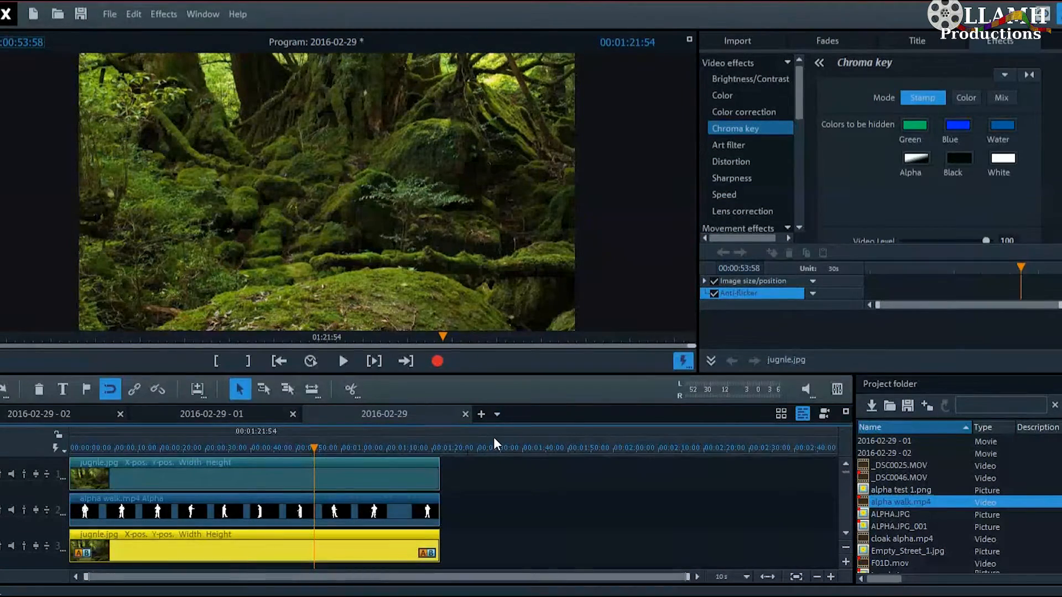
pyautogui.click(756, 161)
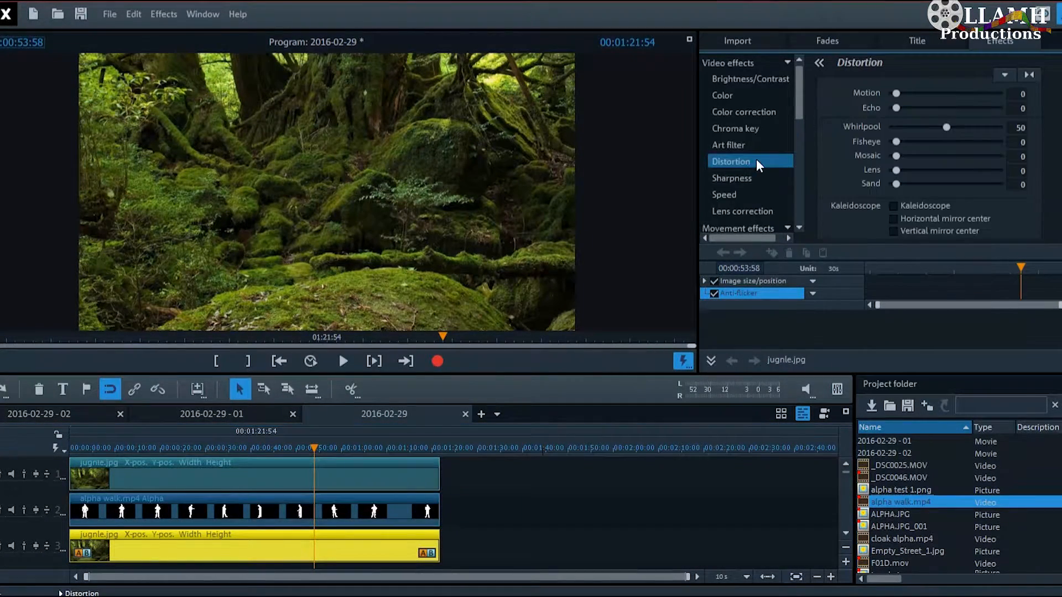
pyautogui.click(1023, 142)
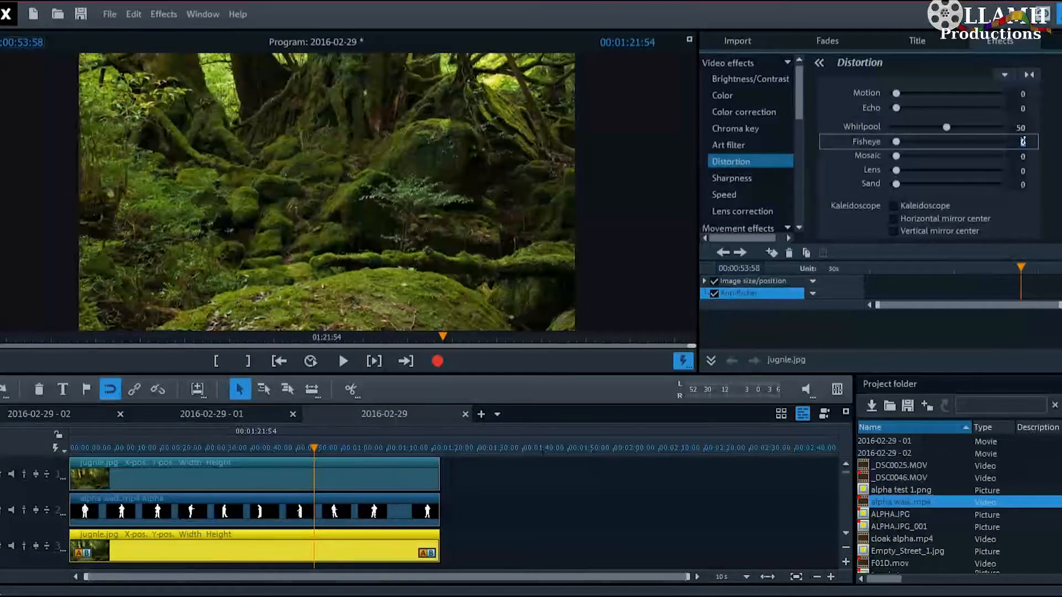
pyautogui.write('2')
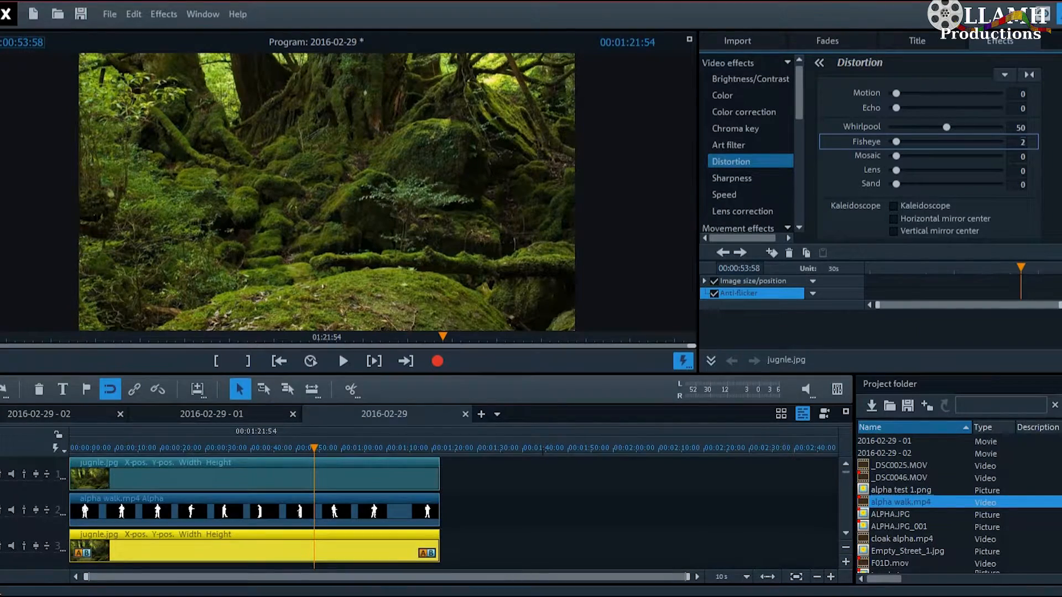
pyautogui.press('Return')
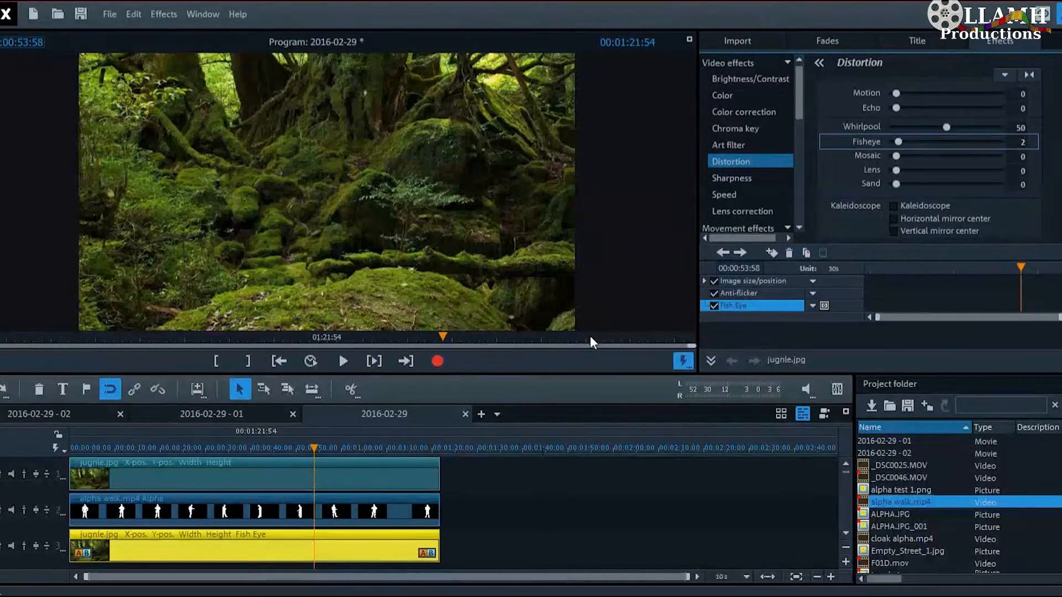
# - Scrub through movie 2016-02-29 to examine the cloaked figure against the forest background
pyautogui.click(291, 449)
pyautogui.moveTo(289, 449); pyautogui.dragTo(266, 447)
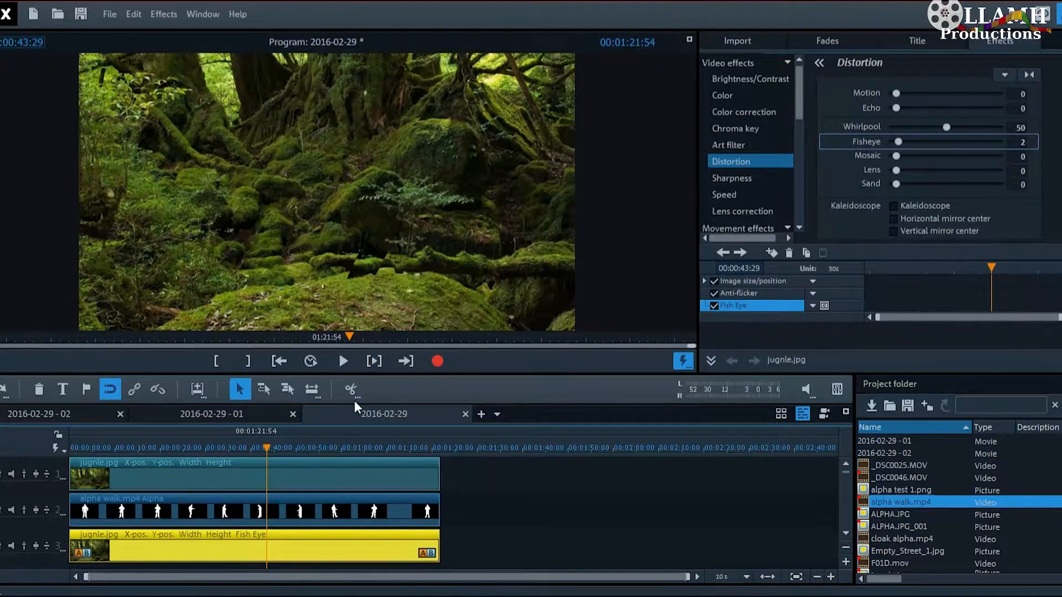
pyautogui.moveTo(267, 447)
pyautogui.mouseDown()
pyautogui.moveTo(292, 447)
pyautogui.moveTo(228, 447)
pyautogui.moveTo(382, 454)
pyautogui.mouseUp()
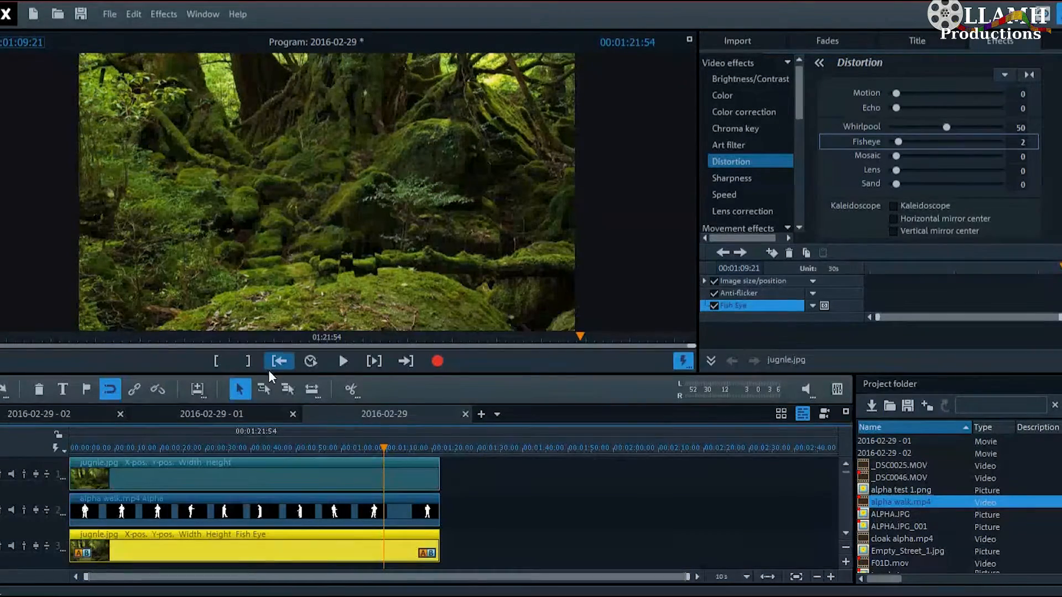
pyautogui.moveTo(261, 448)
pyautogui.mouseDown()
pyautogui.moveTo(232, 449)
pyautogui.moveTo(245, 448)
pyautogui.mouseUp()
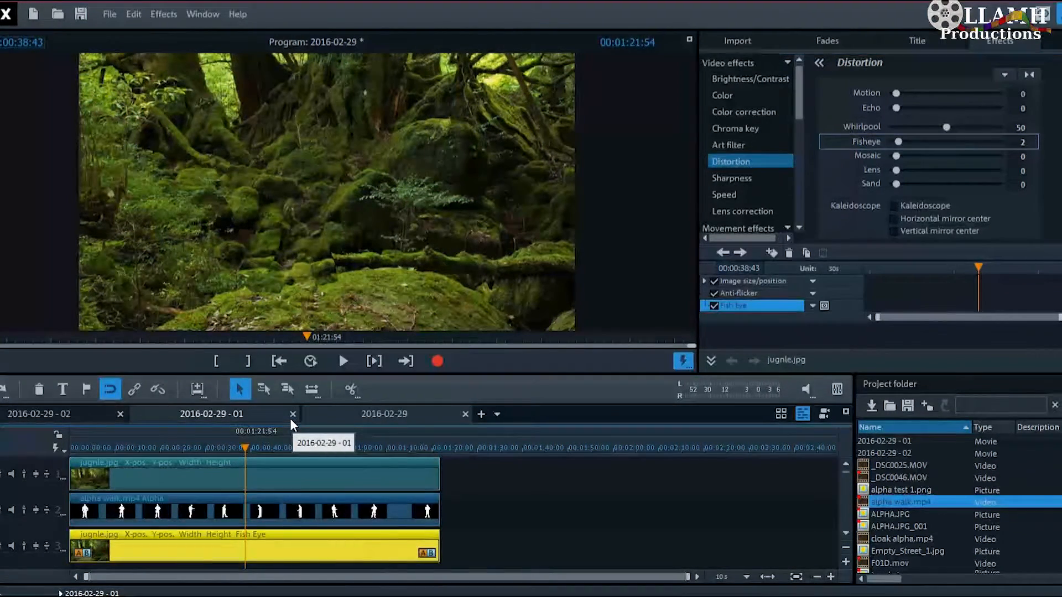
pyautogui.moveTo(247, 449); pyautogui.dragTo(259, 452)
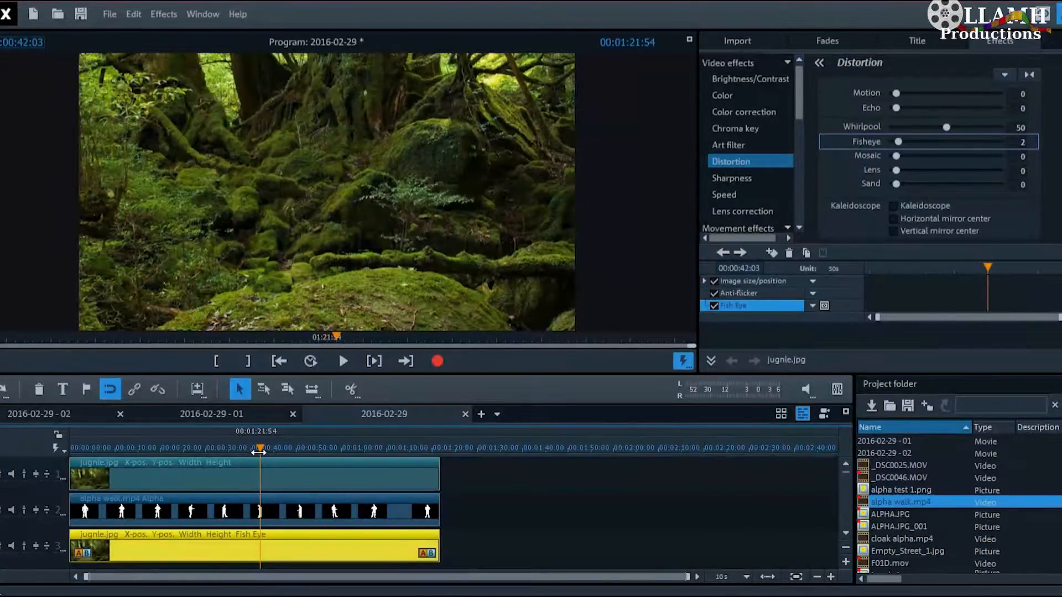
# - In movie 2016-02-29 - 01, ungroup the audio from the _DSC0046.MOV video and copy the ALPHA.JPG and _DSC0046.MOV clips
pyautogui.click(225, 414)
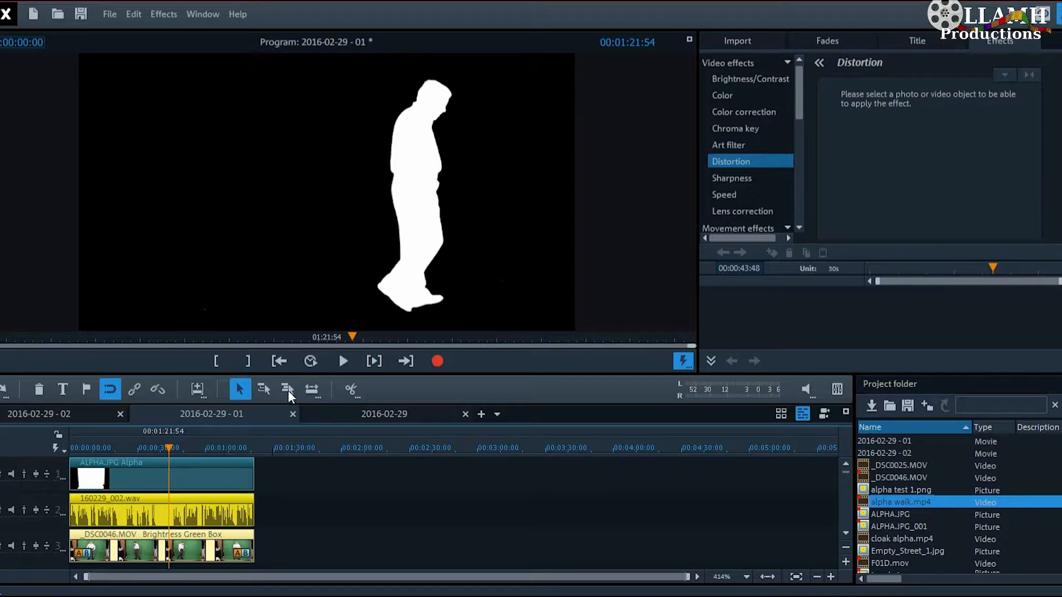
pyautogui.click(157, 390)
pyautogui.click(91, 475)
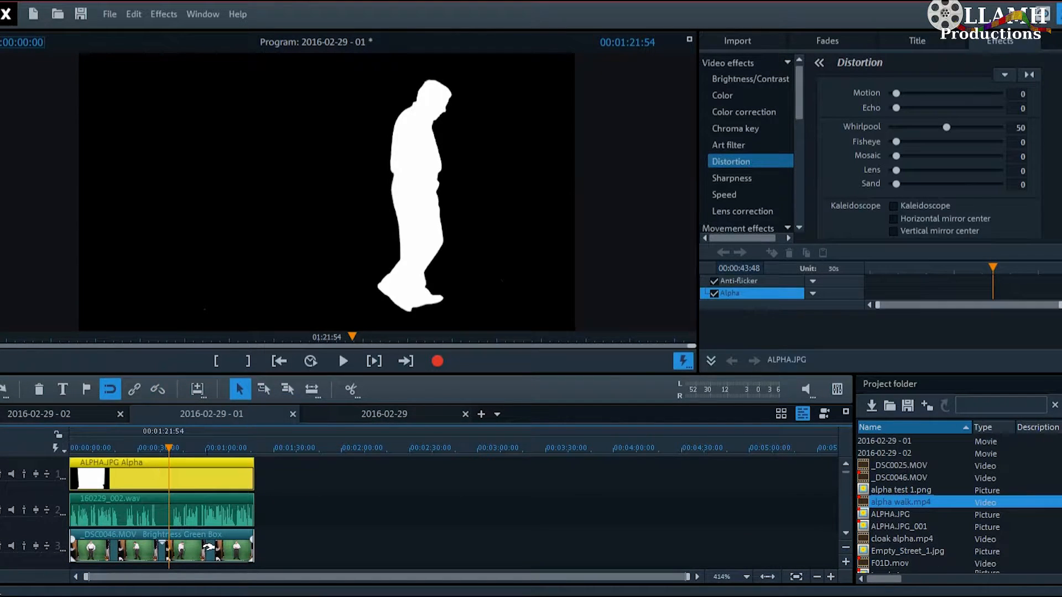
pyautogui.keyDown('shift'); pyautogui.click(211, 555); pyautogui.keyUp('shift')
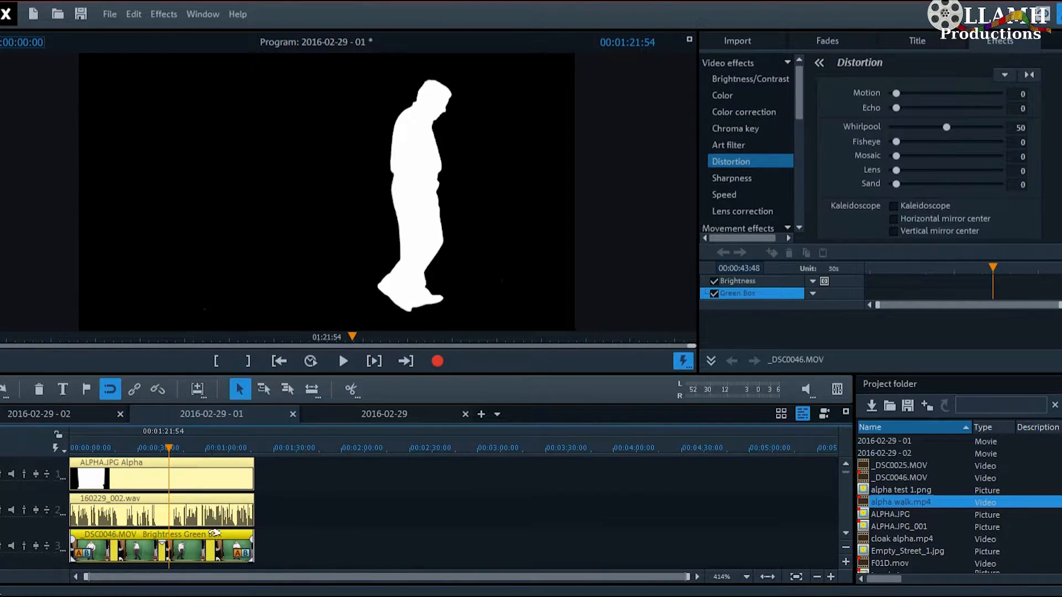
pyautogui.click(155, 391)
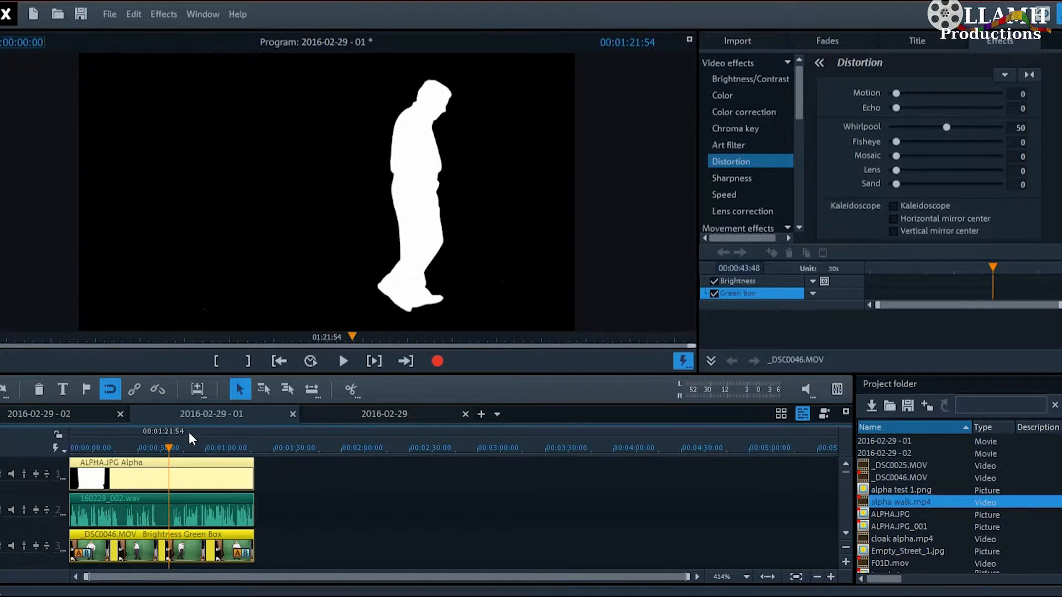
# - Paste the copied ALPHA.JPG and _DSC0046.MOV clips at the start of movie 2016-02-29 and move them to tracks 4 and 6
pyautogui.click(382, 412)
pyautogui.click(69, 449)
pyautogui.hotkey('ctrl', 'v')
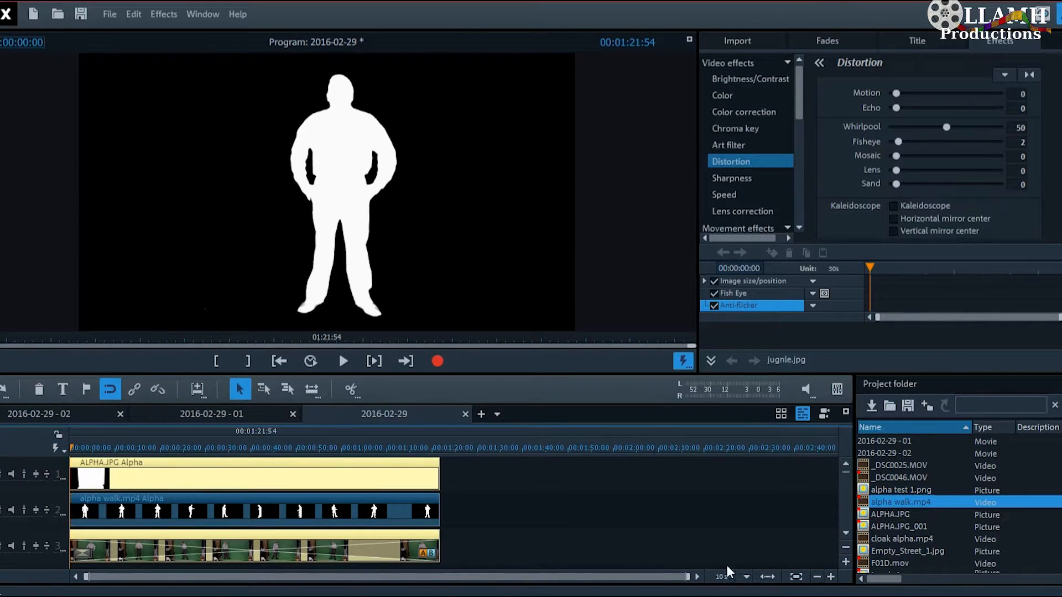
pyautogui.click(847, 532)
pyautogui.click(846, 532)
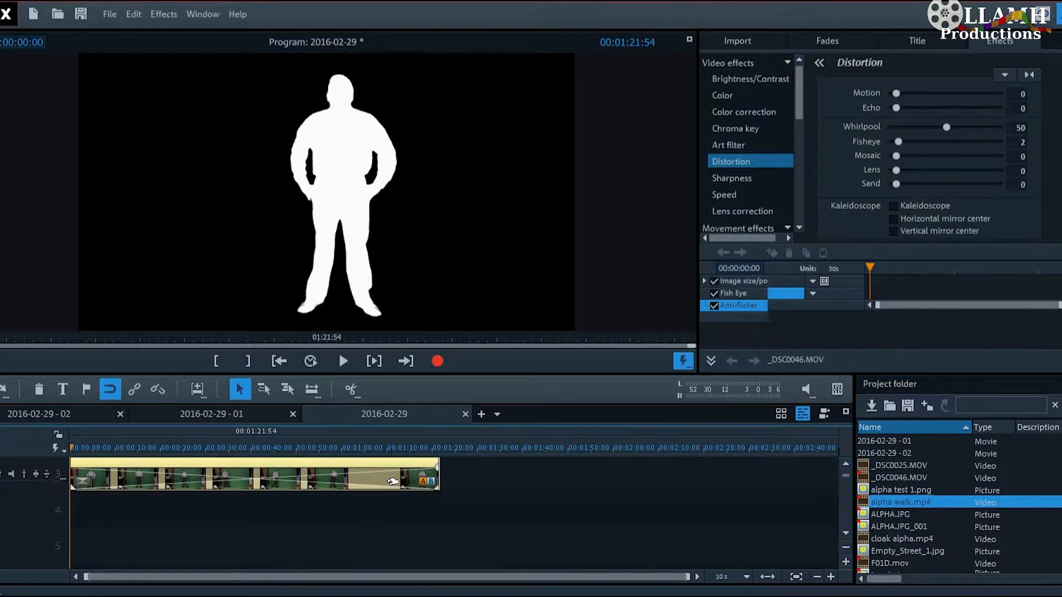
pyautogui.moveTo(393, 482); pyautogui.dragTo(390, 571)
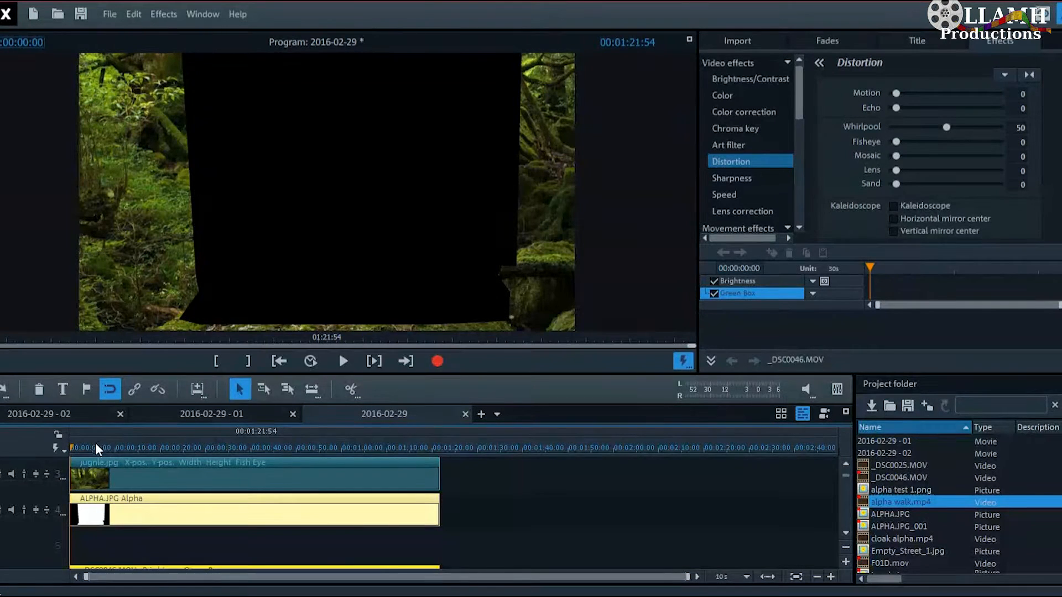
# - Ungroup the pasted clips, then reset the video effects on _DSC0046.MOV and move it up to track 5
pyautogui.moveTo(82, 446); pyautogui.dragTo(198, 459)
pyautogui.click(845, 534)
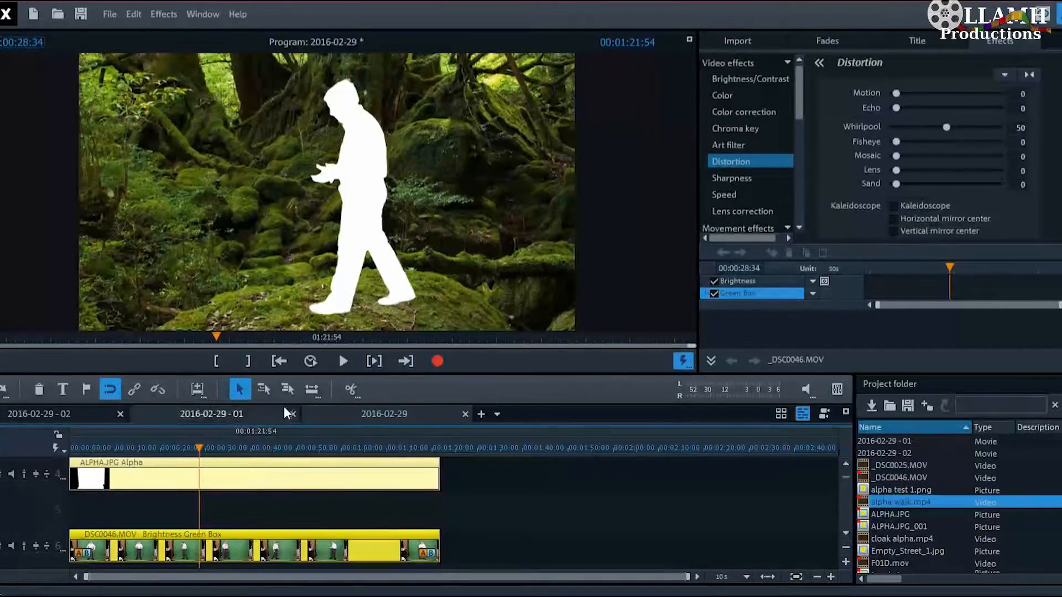
pyautogui.click(155, 389)
pyautogui.rightClick(269, 548)
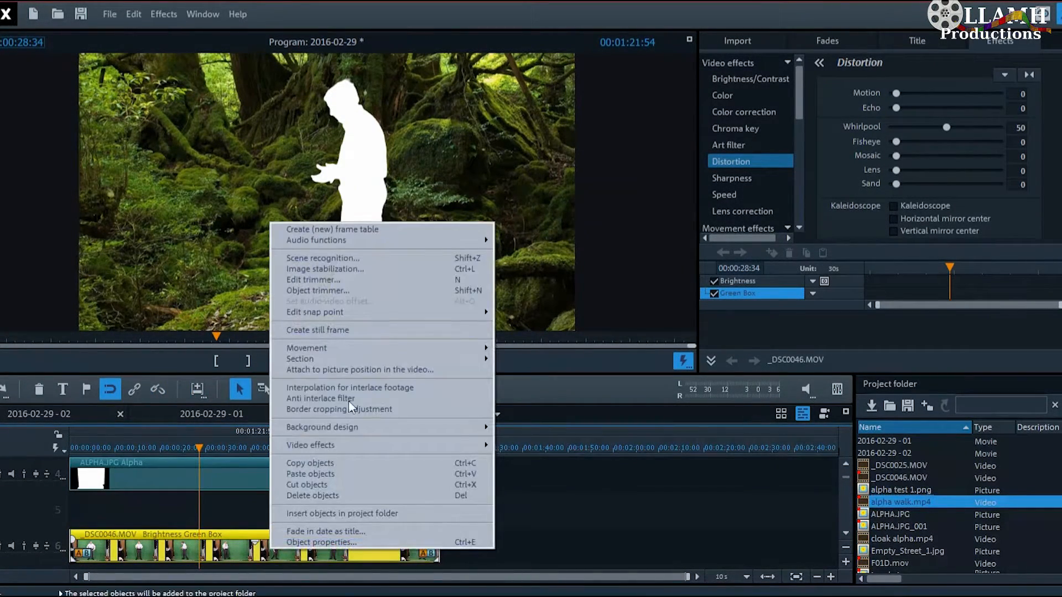
pyautogui.moveTo(439, 447)
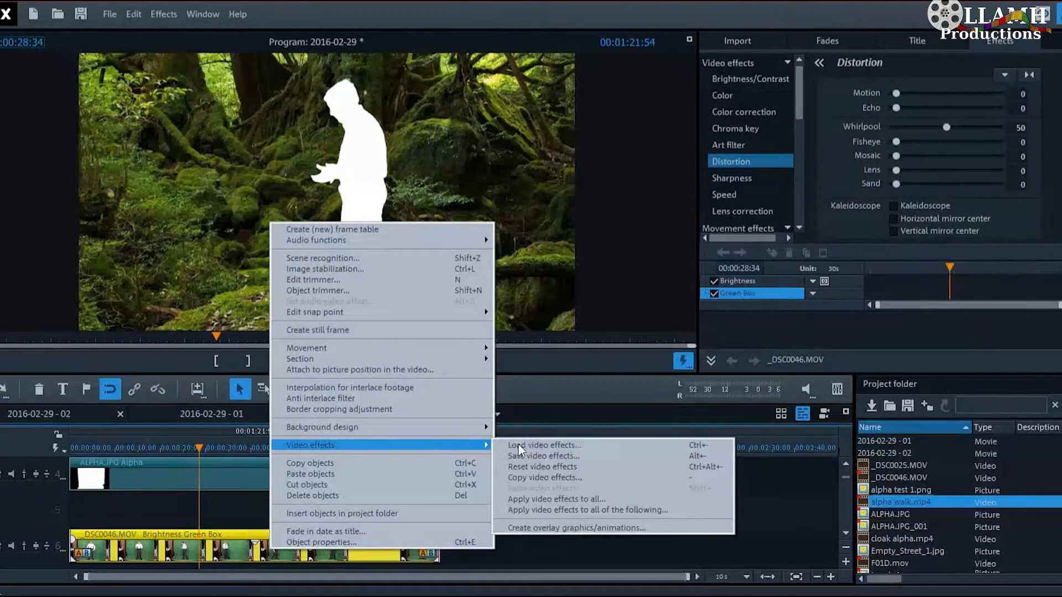
pyautogui.click(542, 467)
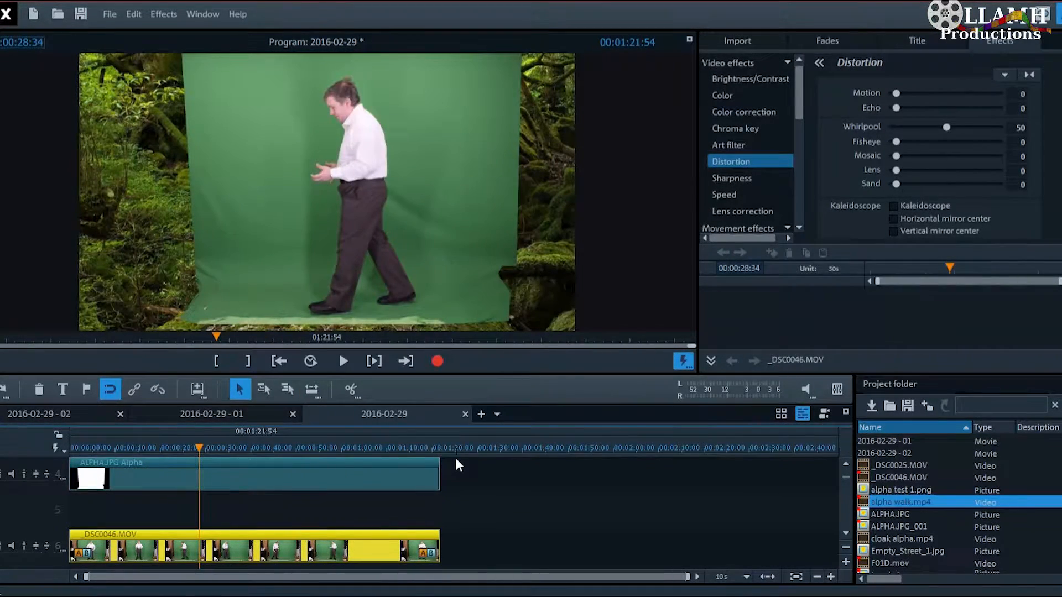
pyautogui.moveTo(285, 550); pyautogui.dragTo(285, 515)
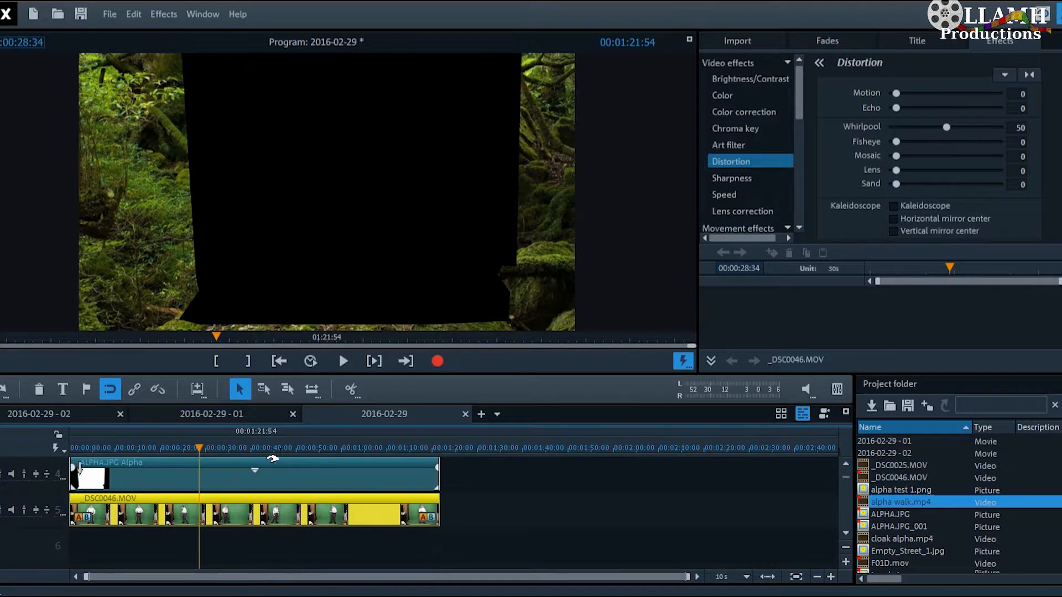
# - Apply the Green chroma key to the _DSC0046.MOV clip on track 5
pyautogui.moveTo(200, 448)
pyautogui.mouseDown()
pyautogui.moveTo(264, 447)
pyautogui.moveTo(213, 447)
pyautogui.mouseUp()
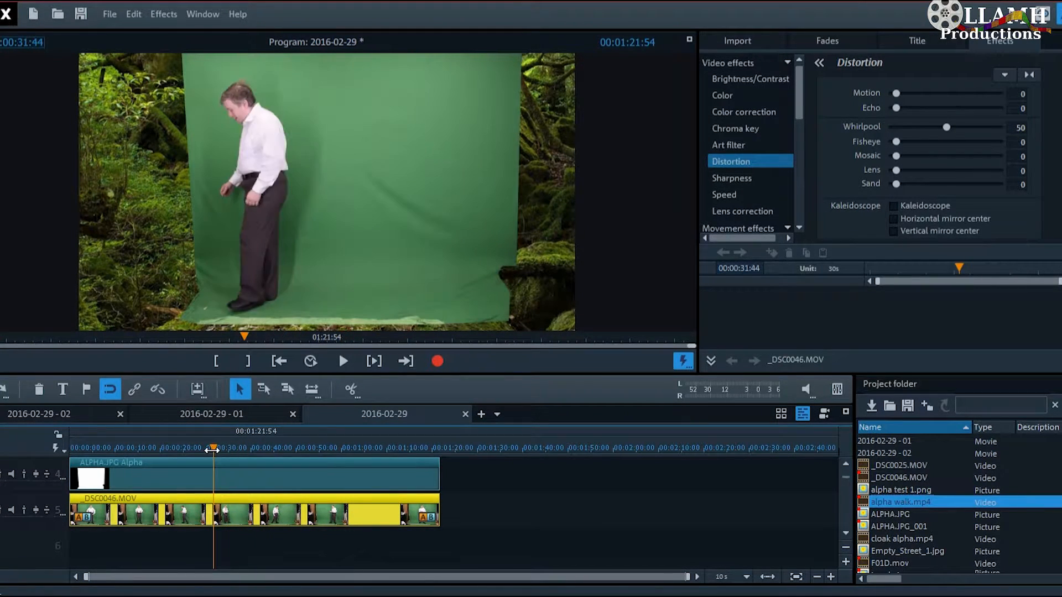
pyautogui.click(752, 129)
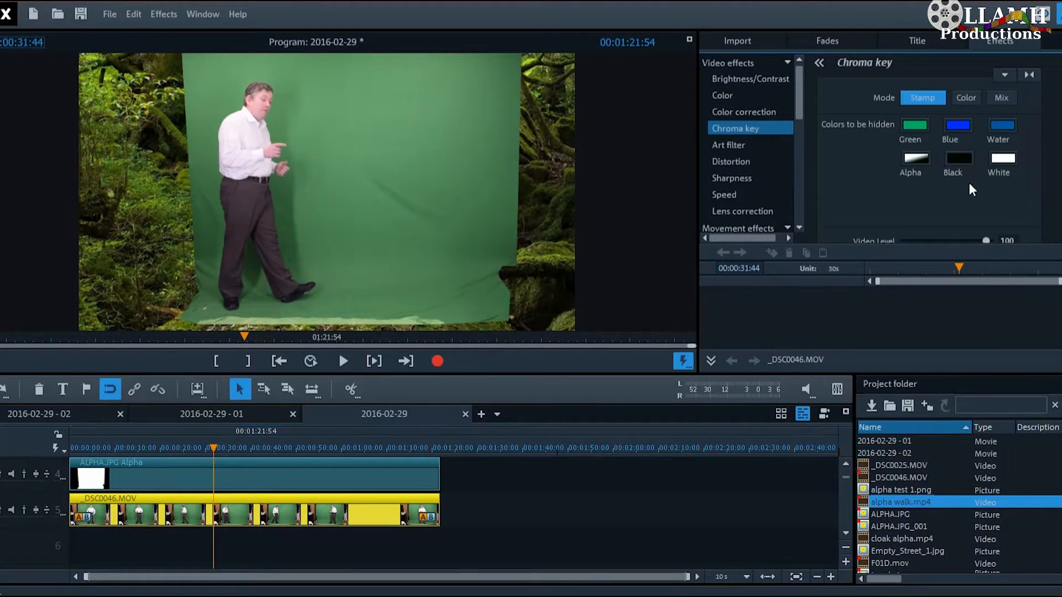
pyautogui.click(920, 126)
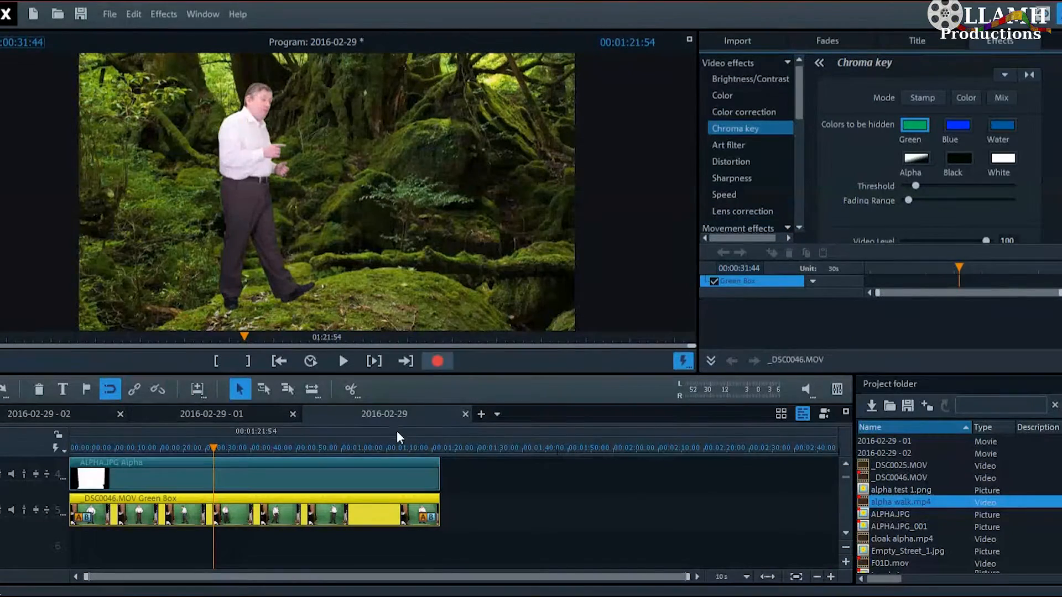
# - Select the ALPHA.JPG and _DSC0046.MOV clips on tracks 4 and 5 together and ungroup them
pyautogui.click(846, 464)
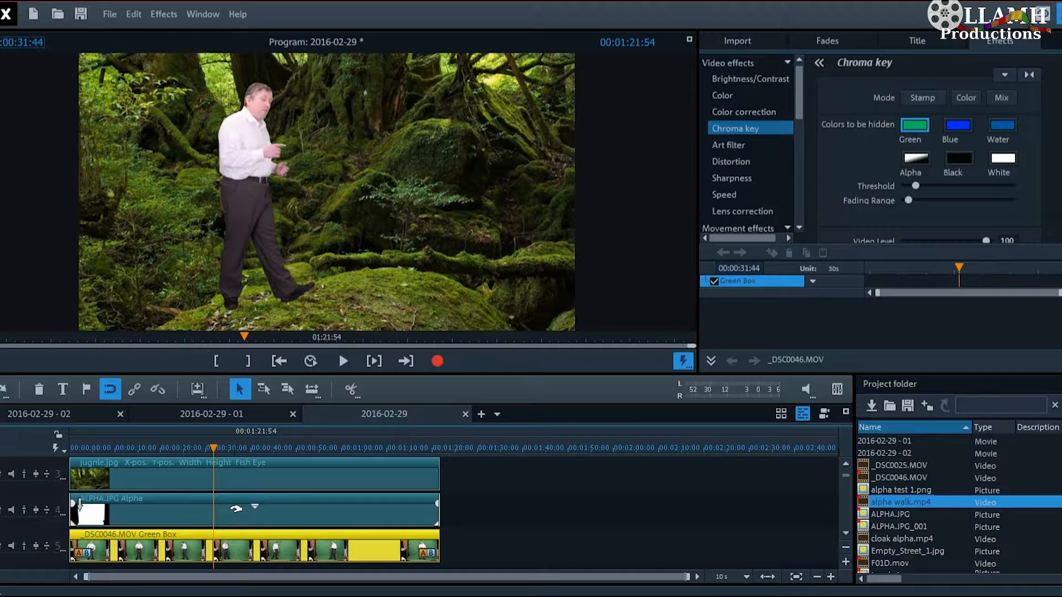
pyautogui.keyDown('ctrl'); pyautogui.click(236, 508); pyautogui.keyUp('ctrl')
pyautogui.click(156, 396)
# - Play the keyed walk to find the cloaking moment and split the ALPHA.JPG and _DSC0046.MOV clips at 00:00:39:31
pyautogui.moveTo(210, 452)
pyautogui.mouseDown()
pyautogui.moveTo(190, 452)
pyautogui.moveTo(201, 452)
pyautogui.mouseUp()
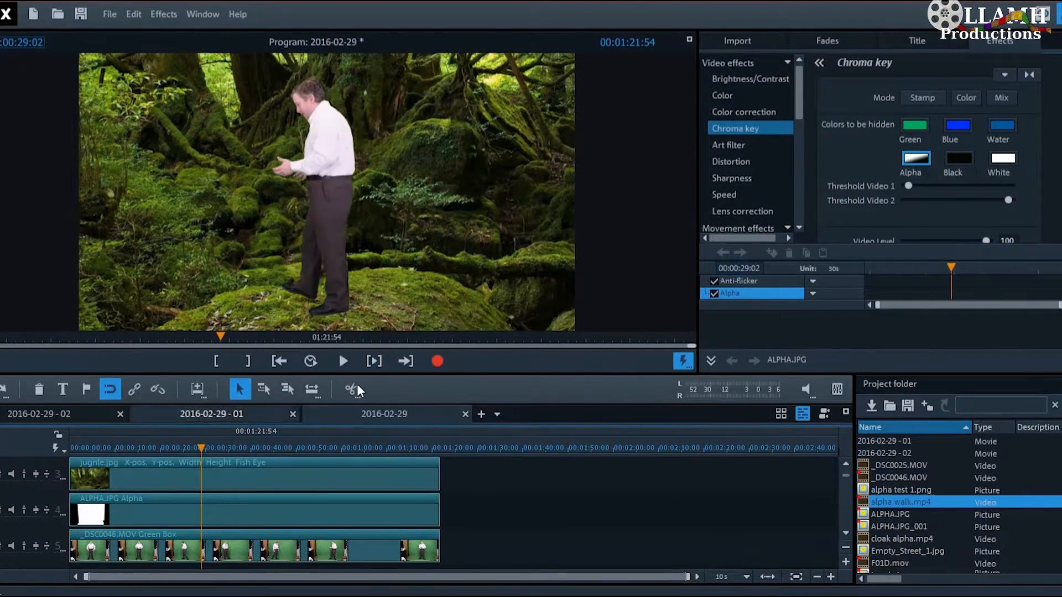
pyautogui.click(343, 361)
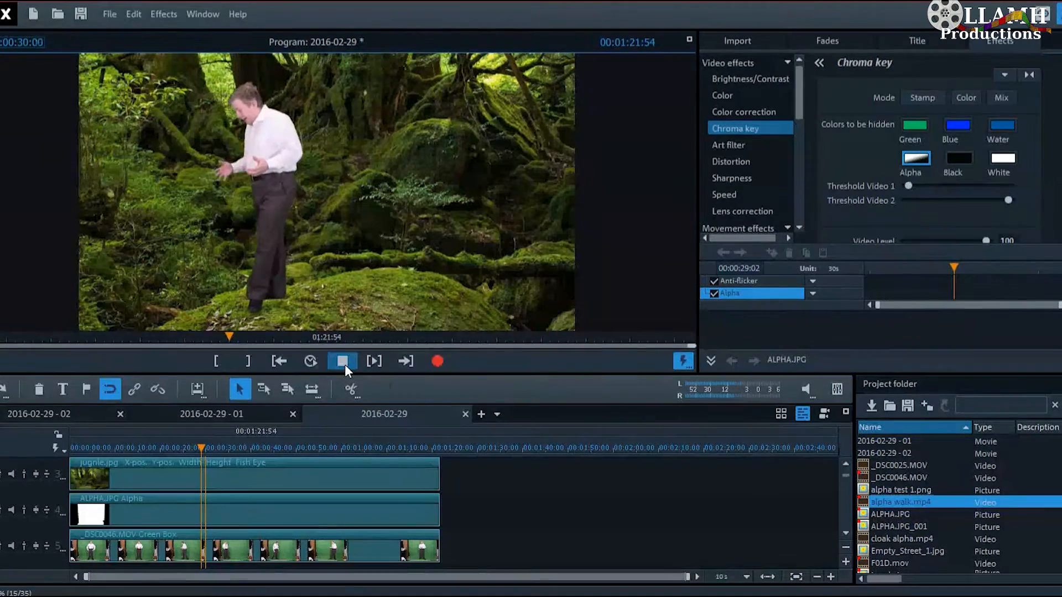
pyautogui.click(346, 369)
pyautogui.press('XF86AudioLowerVolume')
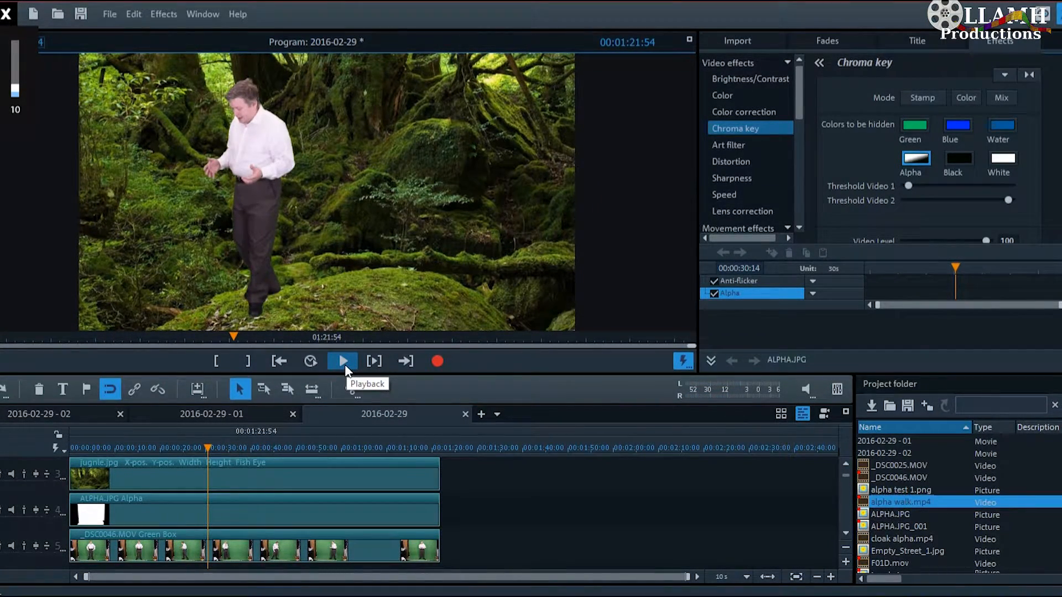
pyautogui.click(347, 370)
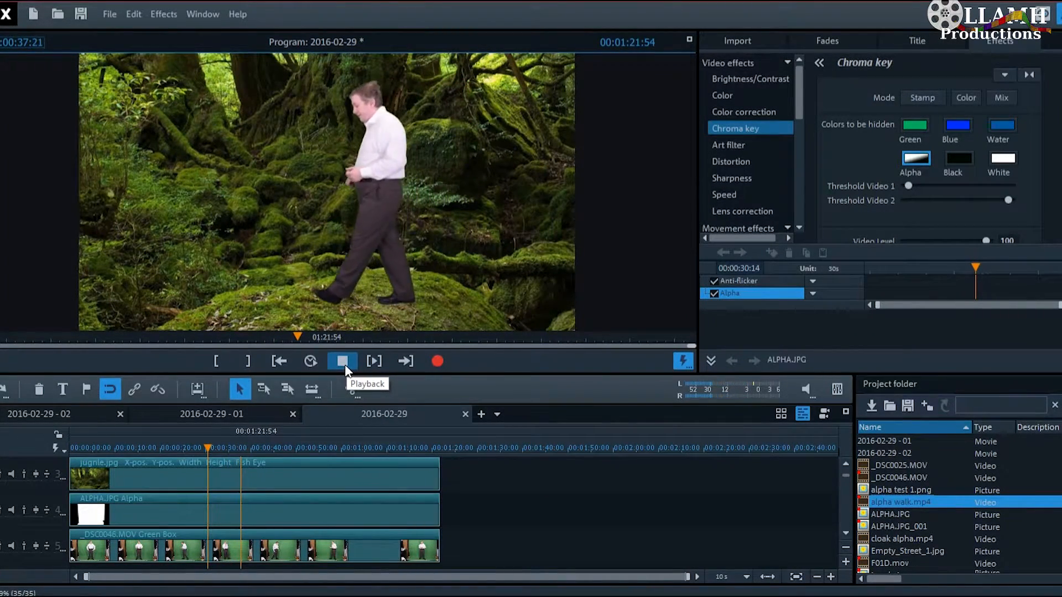
pyautogui.click(343, 362)
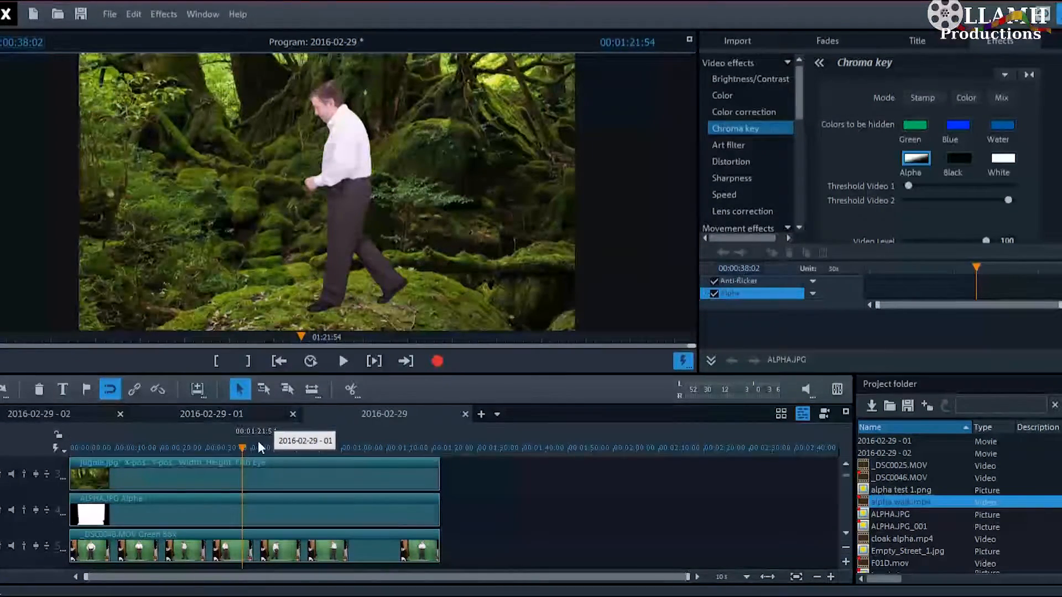
pyautogui.moveTo(237, 448); pyautogui.dragTo(247, 448)
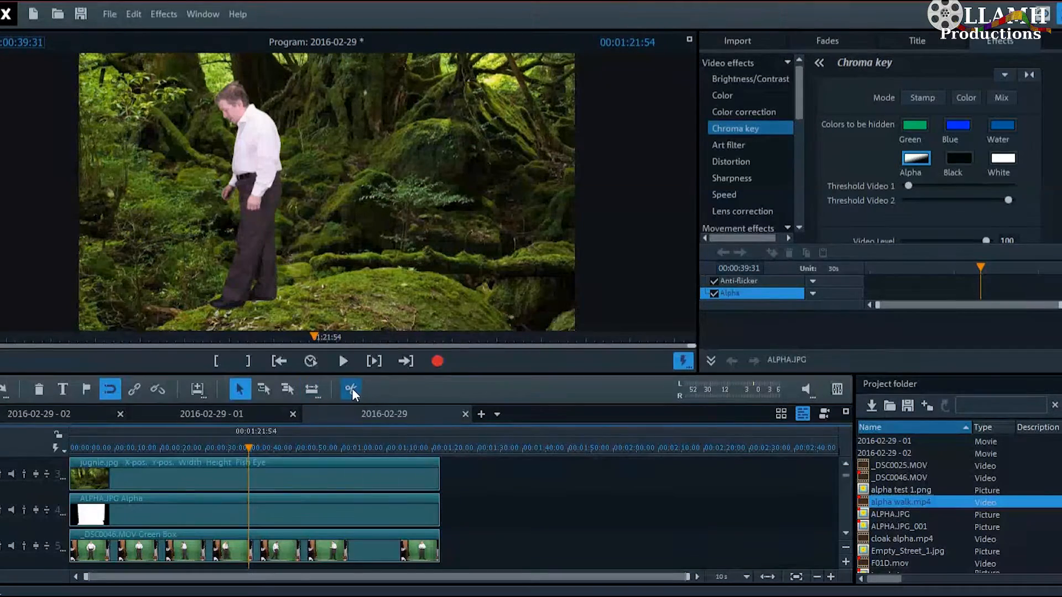
pyautogui.click(324, 509)
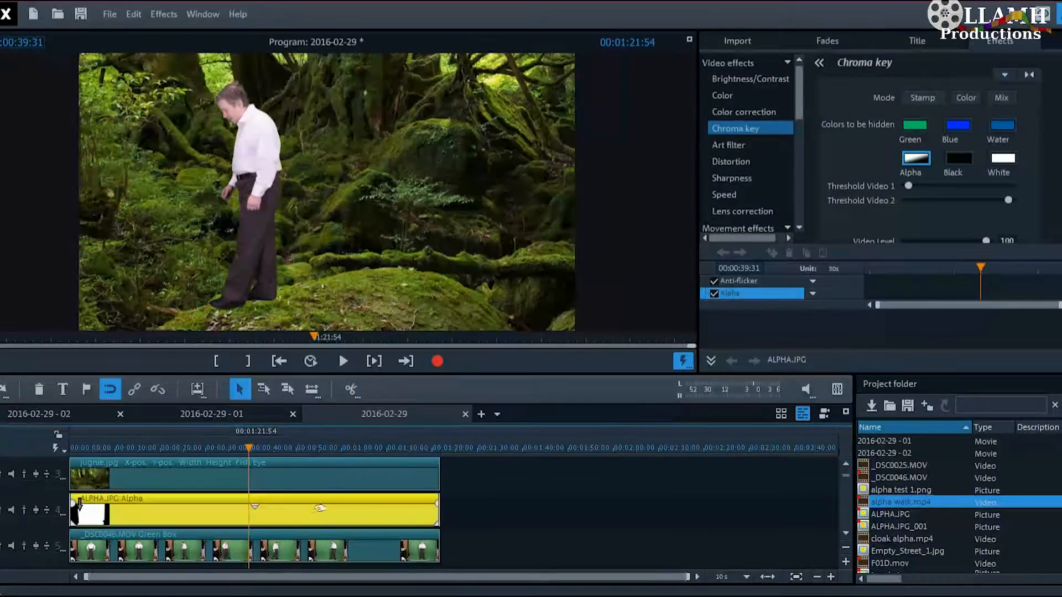
pyautogui.click(316, 549)
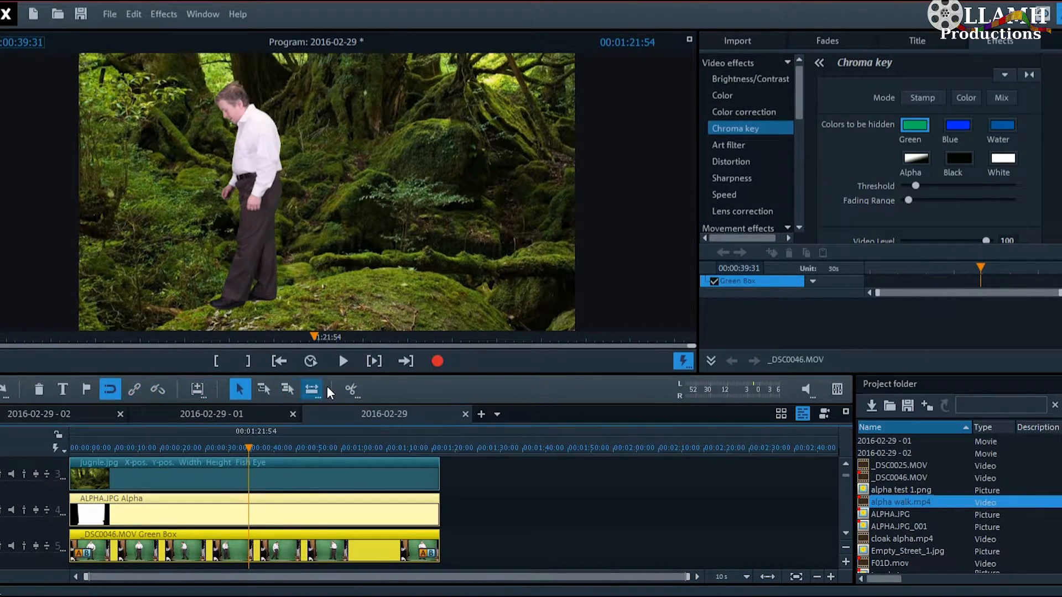
pyautogui.click(349, 390)
# - Split the ALPHA.JPG and _DSC0046.MOV clips again at 00:01:02:08 and delete their middle section
pyautogui.moveTo(249, 448); pyautogui.dragTo(325, 449)
pyautogui.click(343, 361)
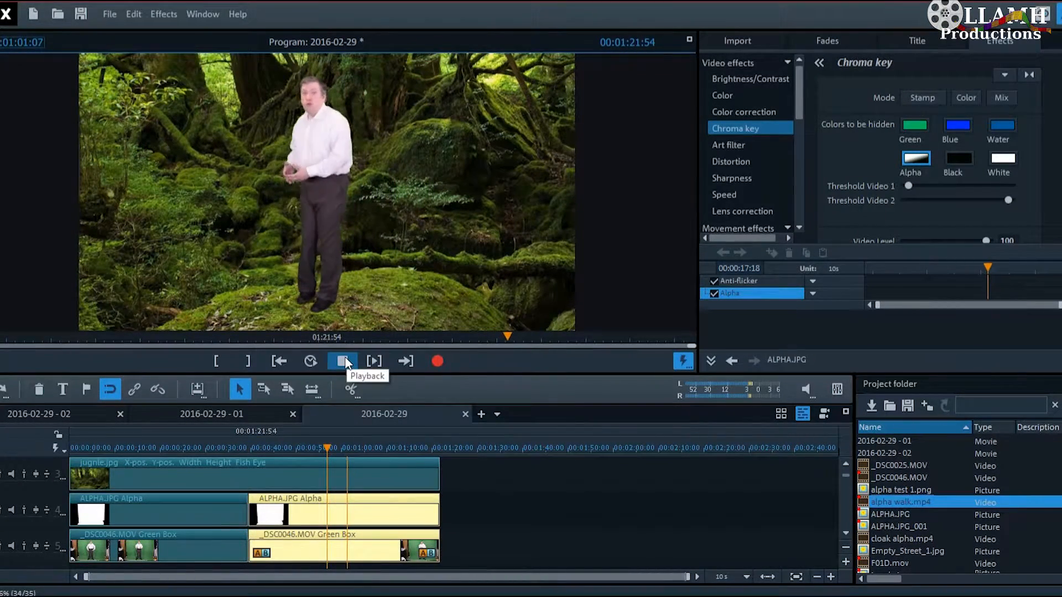
pyautogui.click(345, 361)
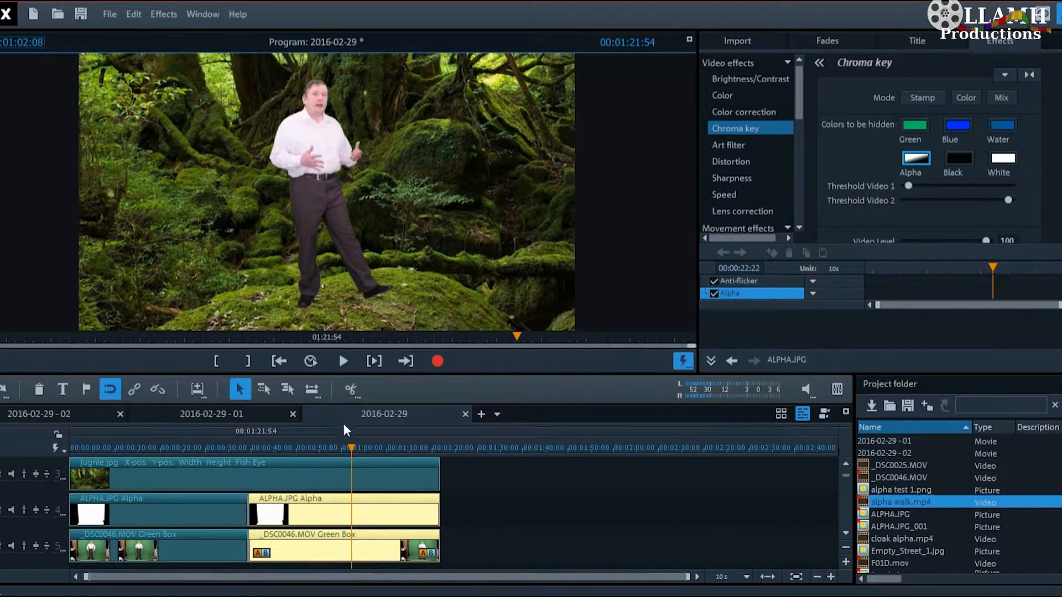
pyautogui.click(347, 389)
pyautogui.click(298, 509)
pyautogui.press('Delete')
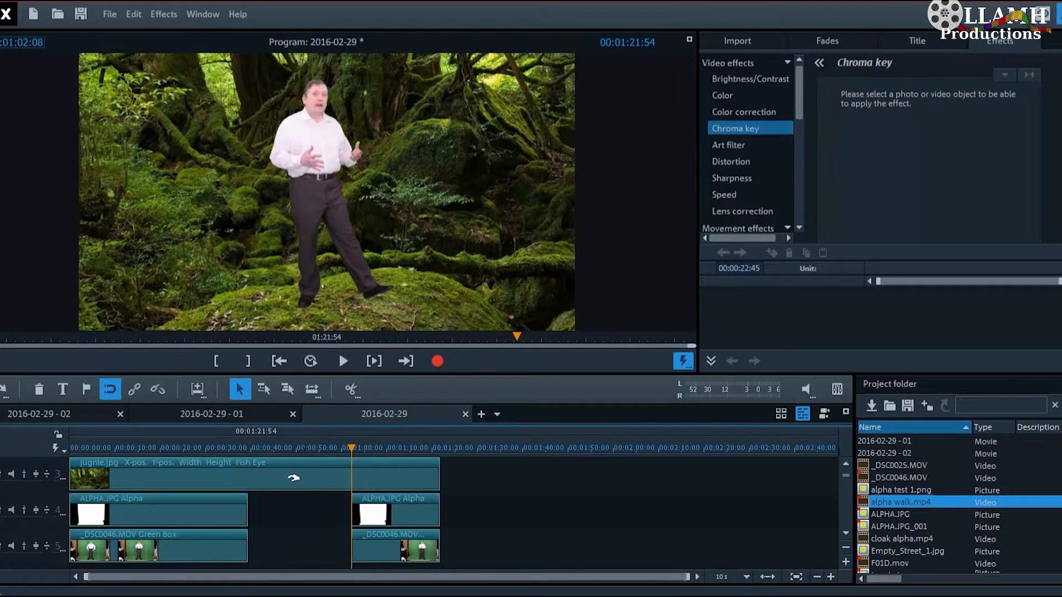
# - Fade out the first ALPHA.JPG and _DSC0046.MOV section and fade in the second one, checking the gap between them
pyautogui.moveTo(267, 447); pyautogui.dragTo(238, 450)
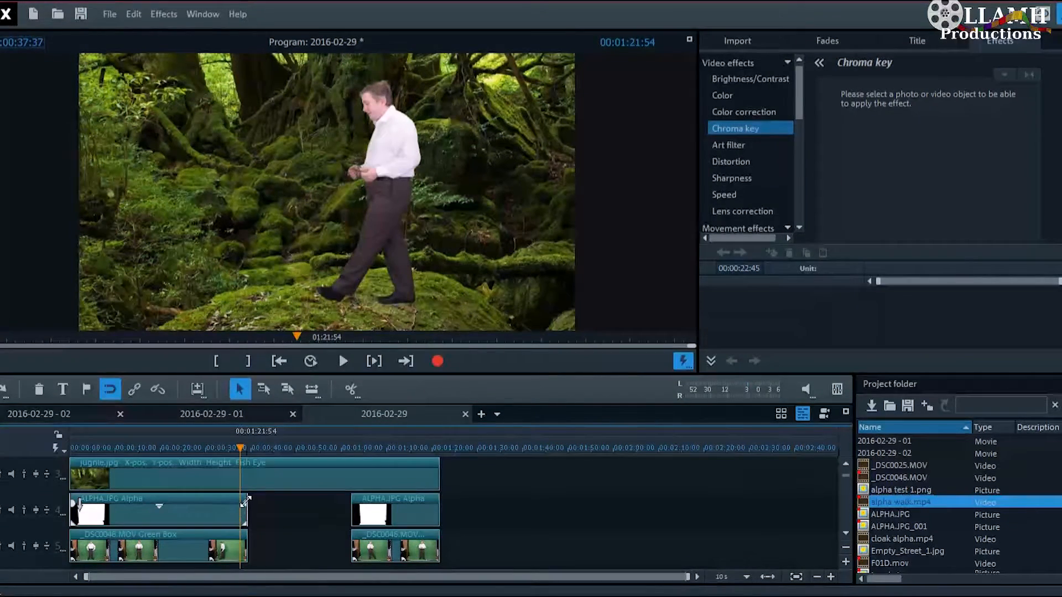
pyautogui.click(245, 501)
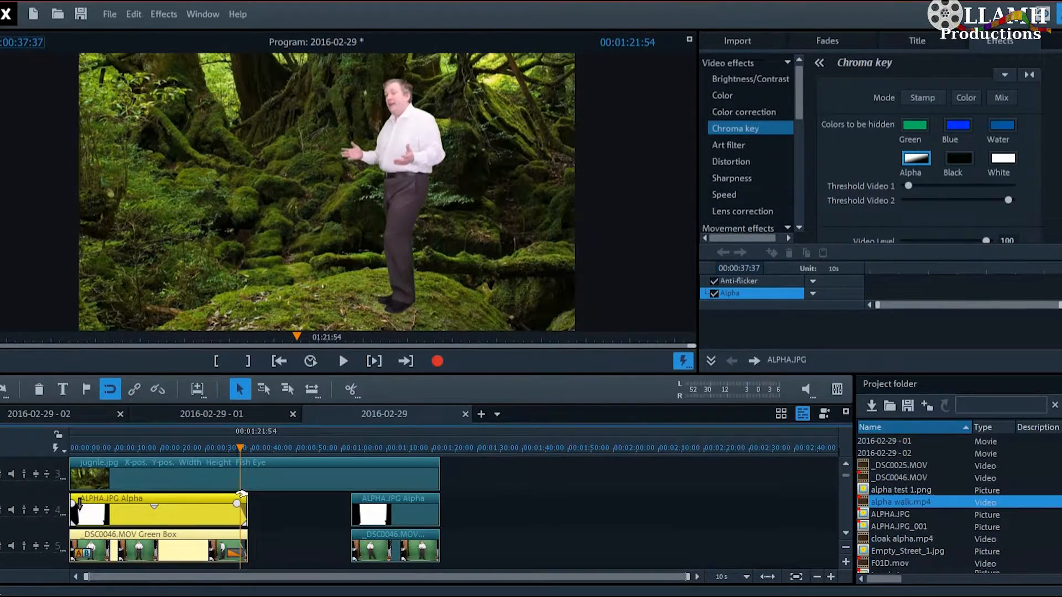
pyautogui.click(375, 498)
pyautogui.moveTo(374, 450)
pyautogui.mouseDown()
pyautogui.moveTo(347, 450)
pyautogui.moveTo(373, 452)
pyautogui.mouseUp()
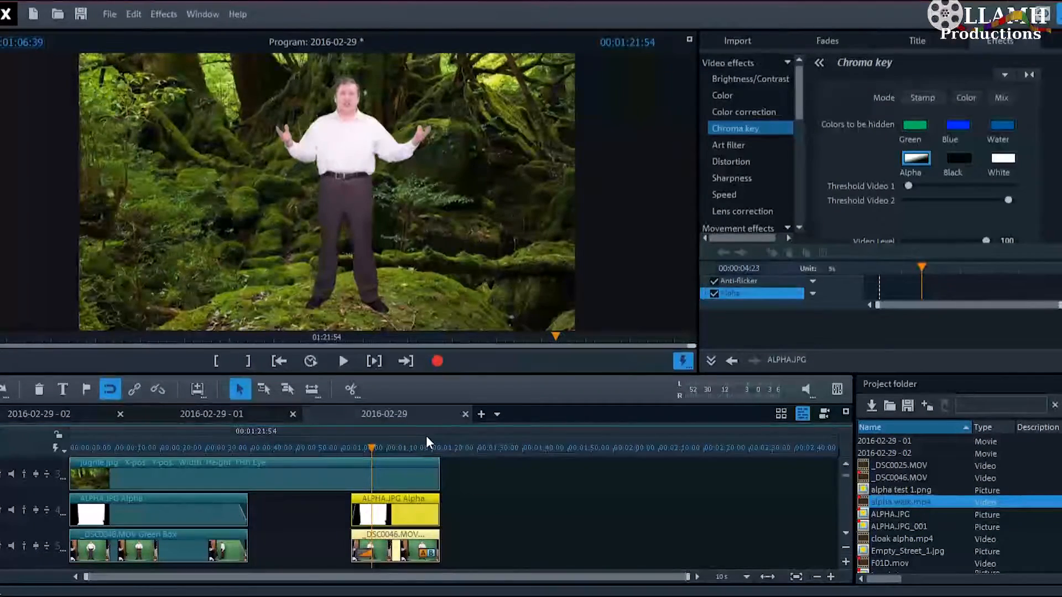
pyautogui.click(284, 450)
pyautogui.moveTo(283, 453); pyautogui.dragTo(311, 451)
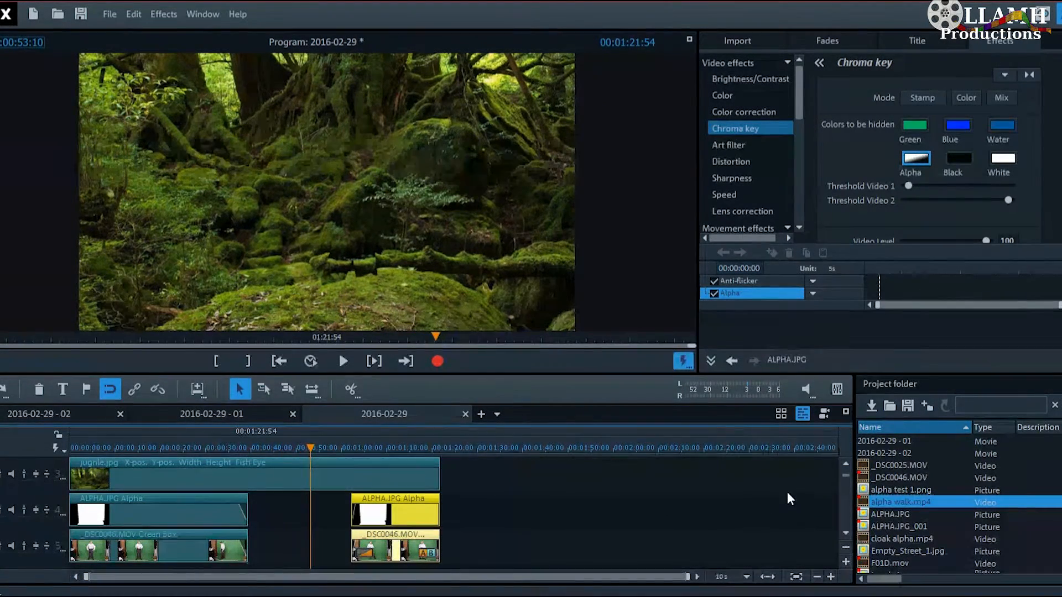
# - Open movie 2016-02-29 - 02 and apply the Green chroma key to the _DSC0046.MOV clip on track 6
pyautogui.click(846, 464)
pyautogui.click(846, 464)
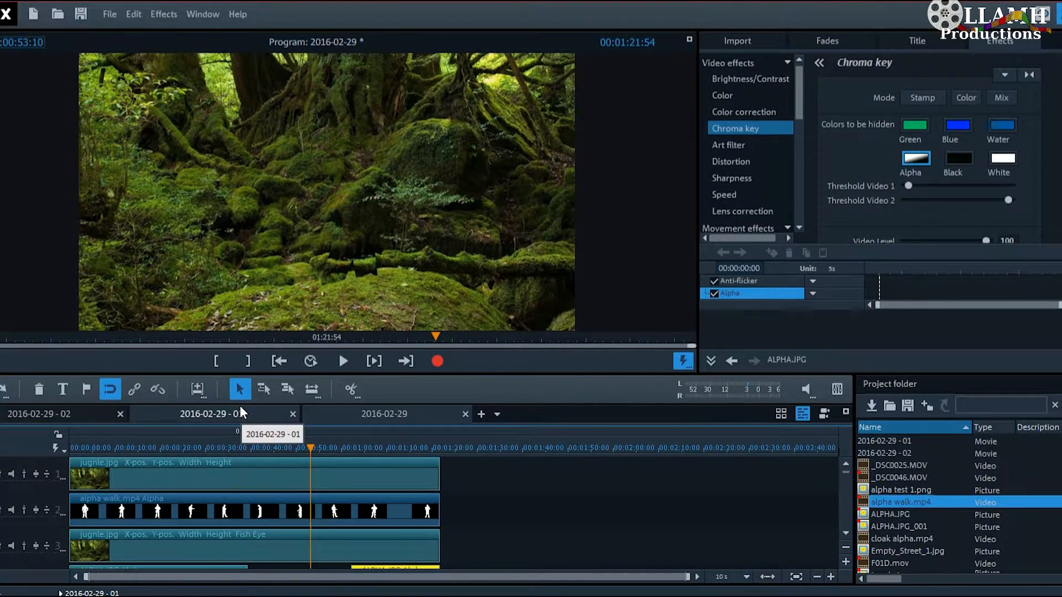
pyautogui.click(404, 413)
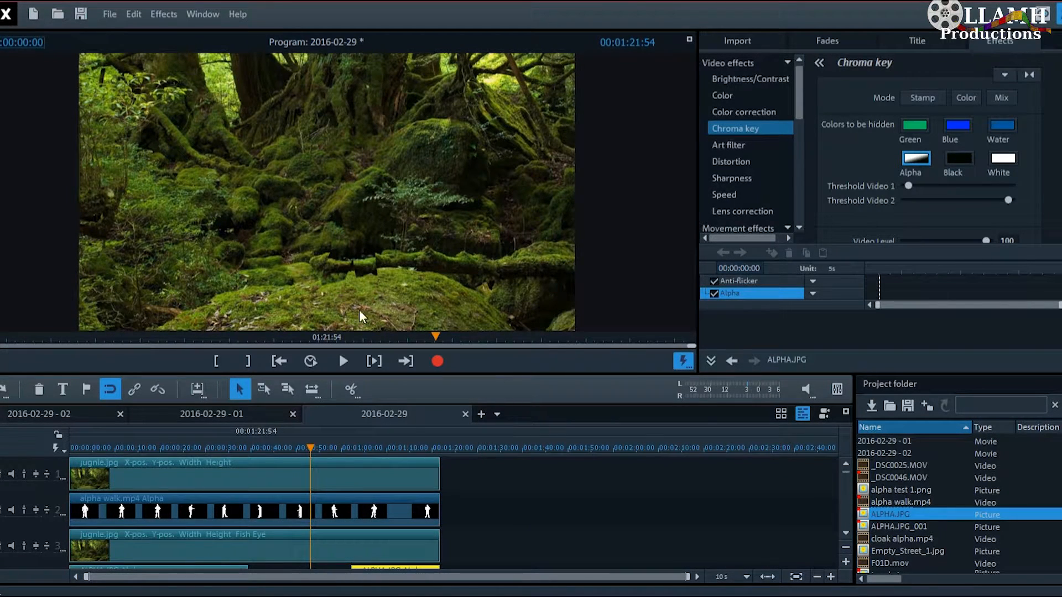
pyautogui.click(67, 413)
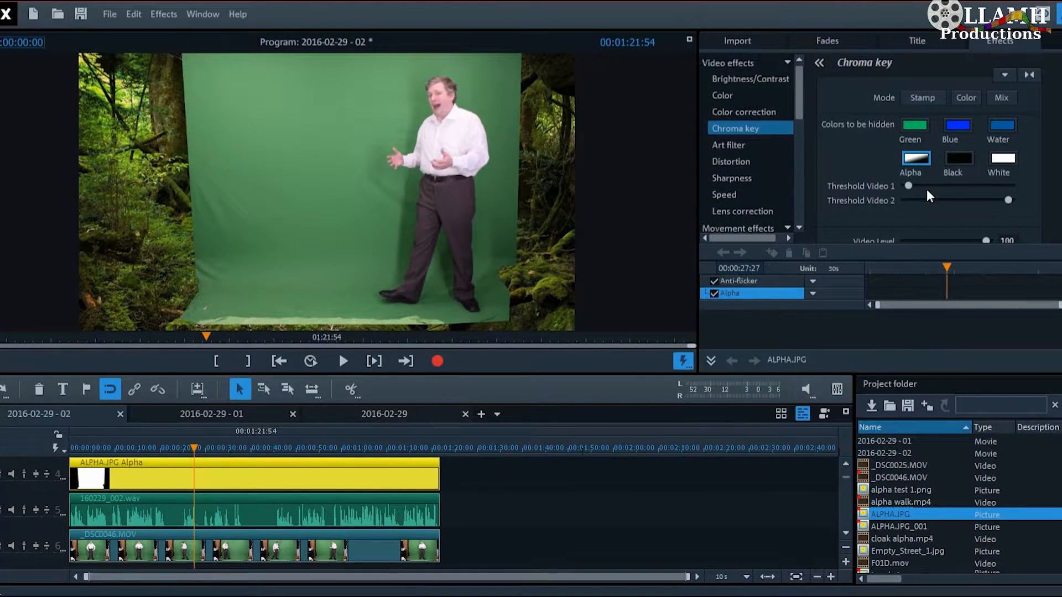
pyautogui.click(347, 546)
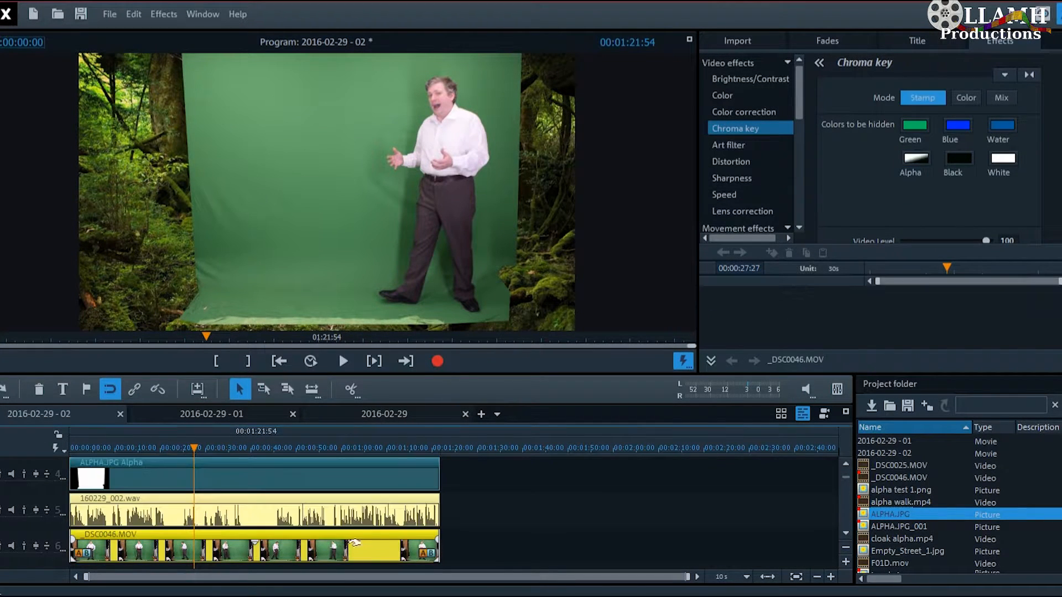
pyautogui.click(918, 124)
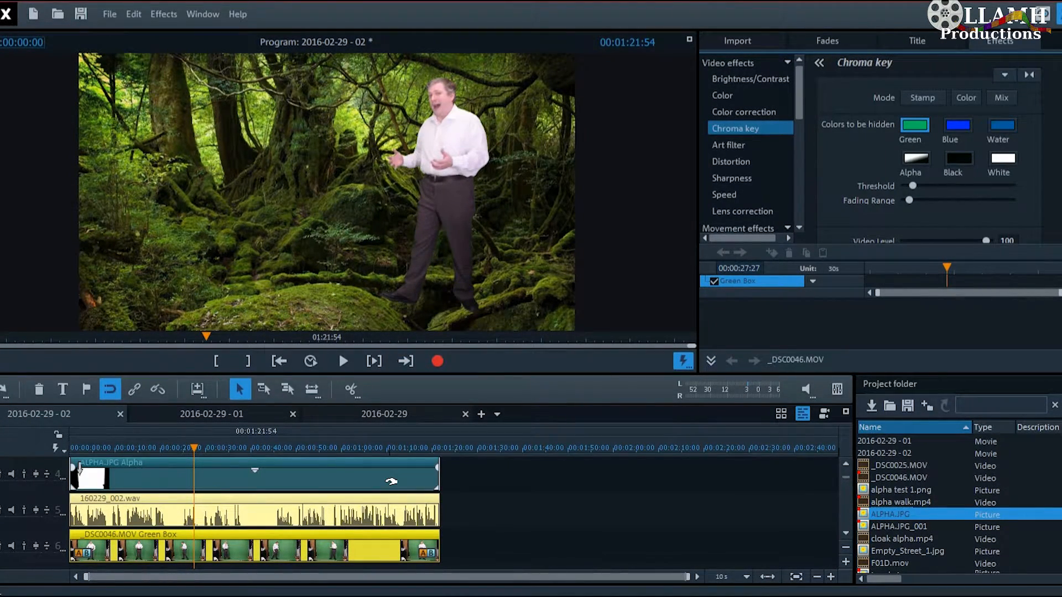
# - Scale the grouped ALPHA.JPG and _DSC0046.MOV clips to 150 zoom and move them to about -537, -13 to bring the man's head into frame
pyautogui.click(80, 469)
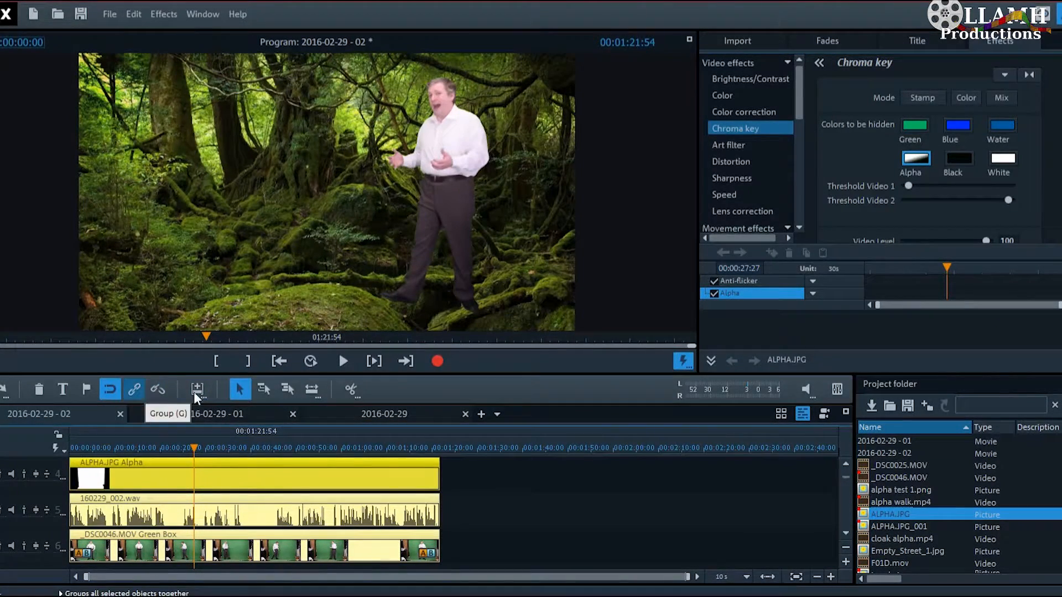
pyautogui.moveTo(1017, 240); pyautogui.dragTo(996, 241)
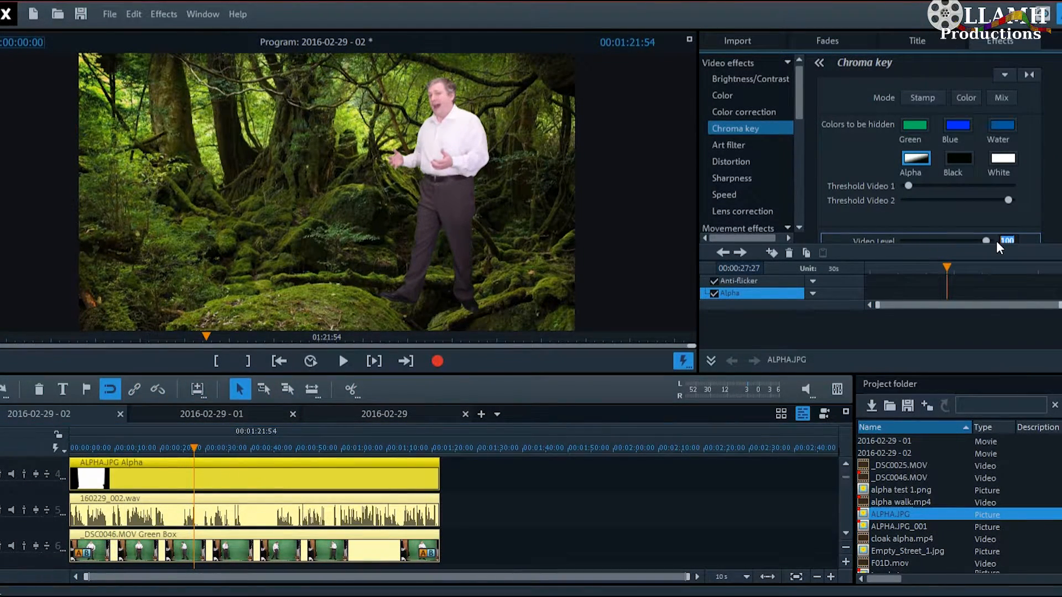
pyautogui.write('150')
pyautogui.click(780, 63)
pyautogui.click(766, 83)
pyautogui.click(741, 95)
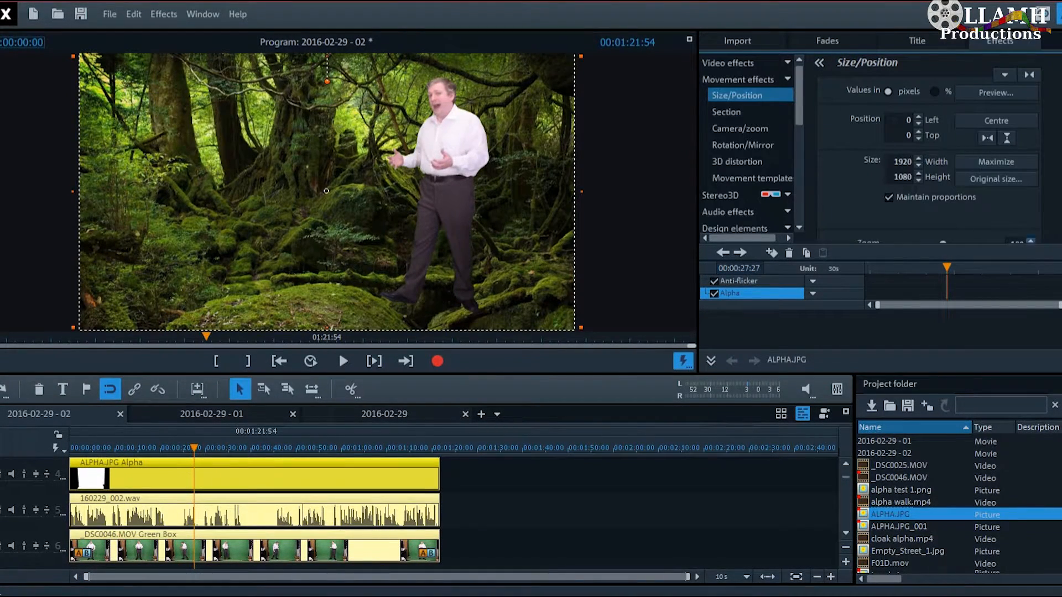
pyautogui.scroll(-1, 927, 148)
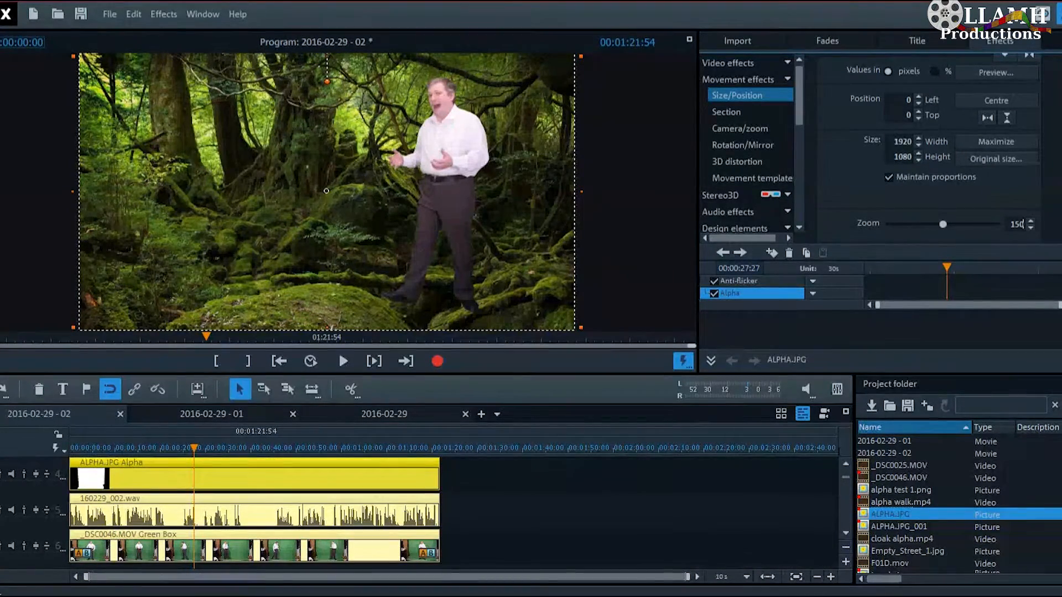
pyautogui.press('Return')
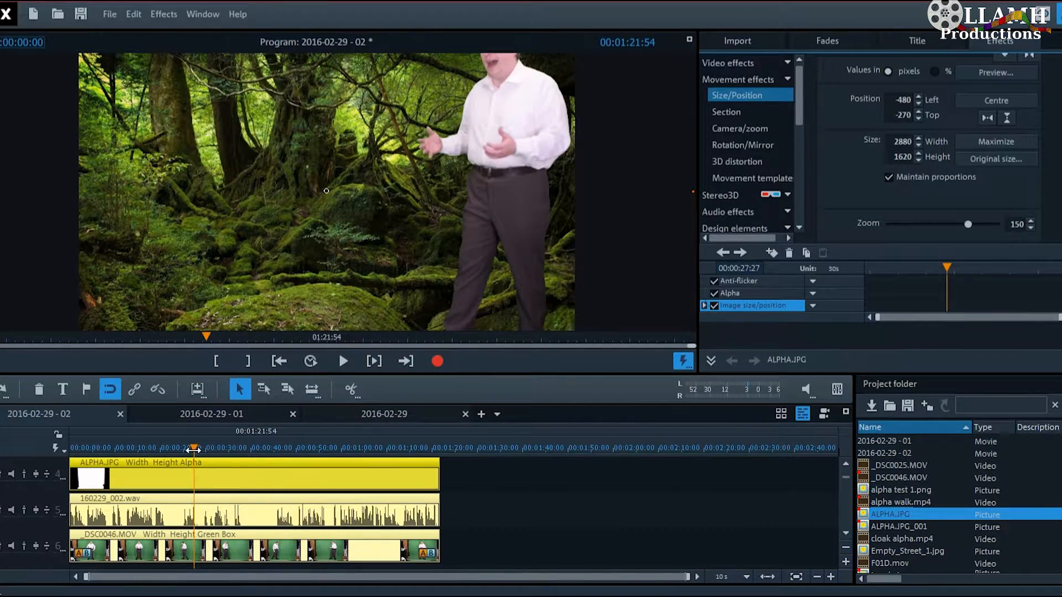
pyautogui.click(114, 448)
pyautogui.moveTo(339, 147); pyautogui.dragTo(330, 206)
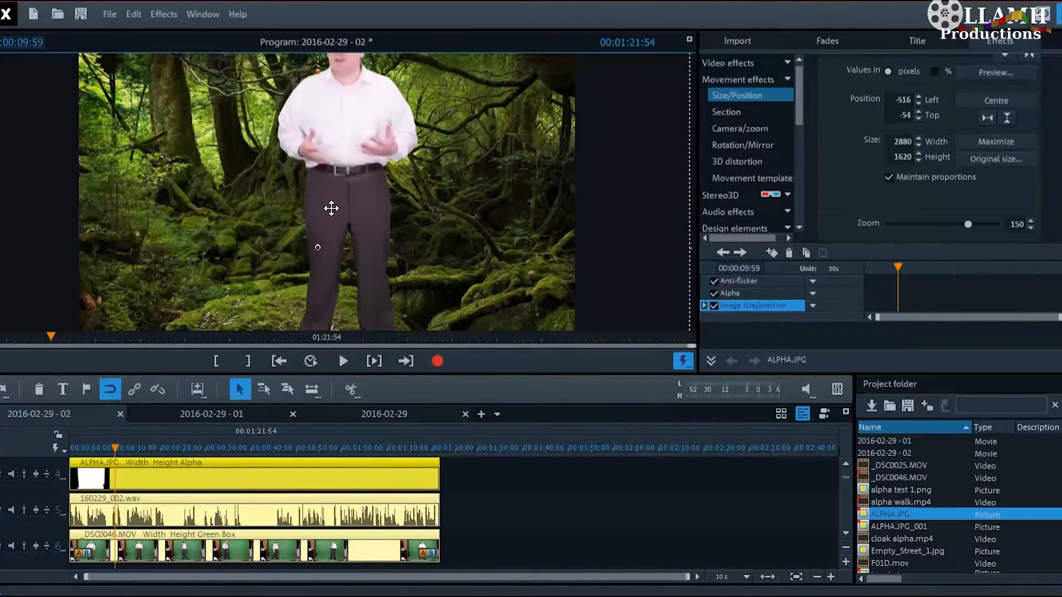
# - Add F01D.mov to the start of track 2 without adjusting the movie settings
pyautogui.click(844, 463)
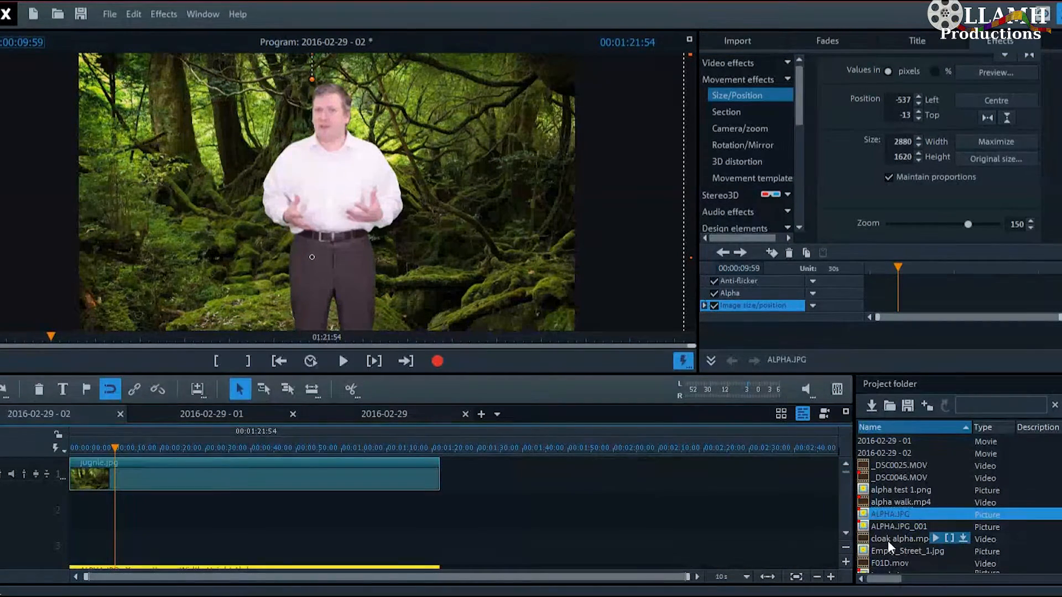
pyautogui.moveTo(891, 562); pyautogui.dragTo(83, 515)
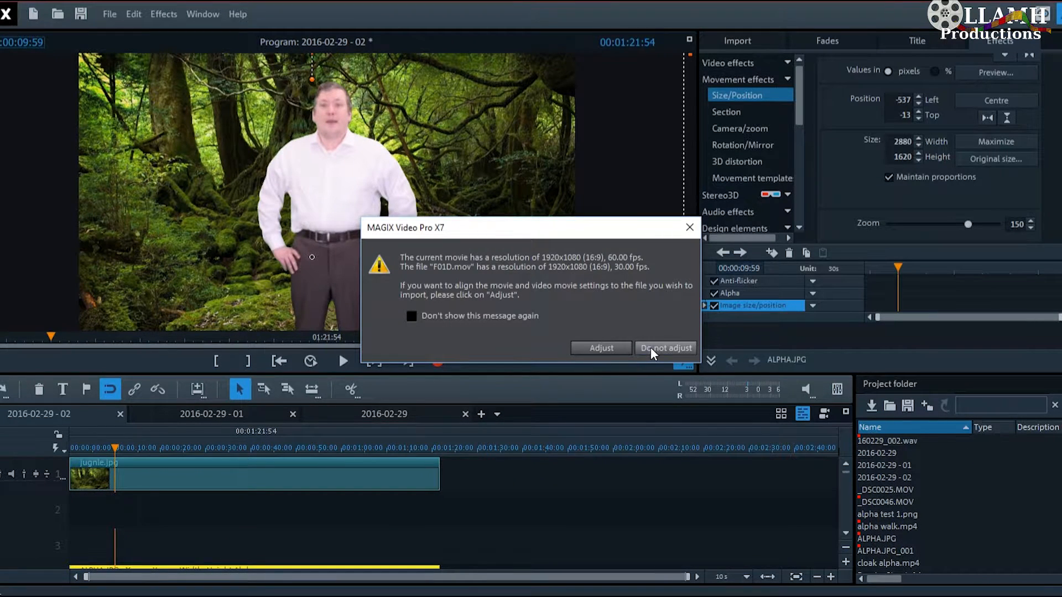
pyautogui.click(649, 347)
# - Cut off the beginning of F01D.mov at 00:00:04:45 and move the remaining clip to the start of track 2
pyautogui.click(79, 450)
pyautogui.moveTo(81, 449); pyautogui.dragTo(90, 448)
pyautogui.click(110, 504)
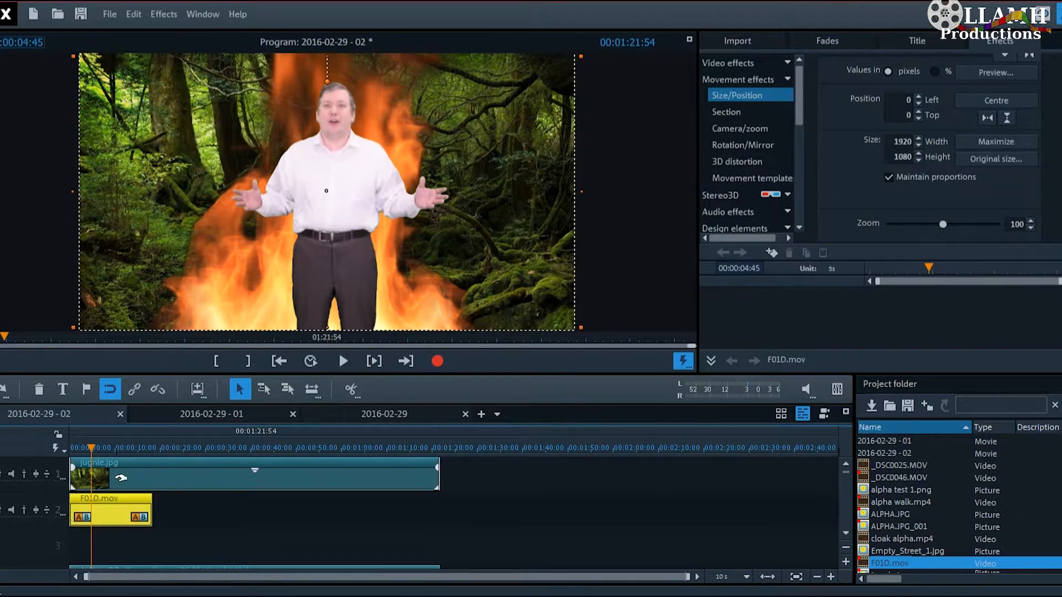
pyautogui.click(350, 390)
pyautogui.click(74, 514)
pyautogui.press('Delete')
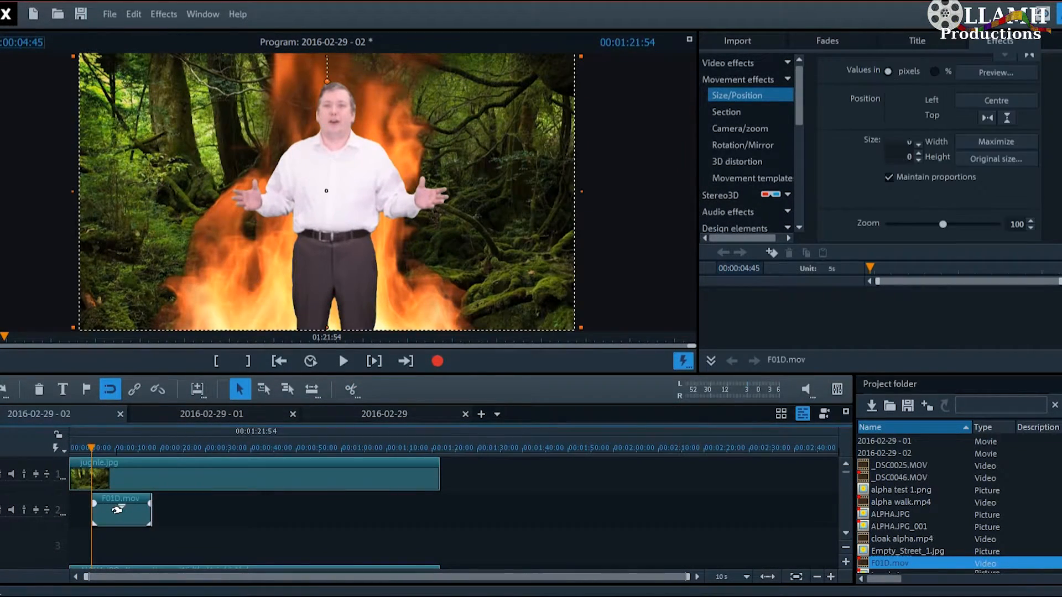
pyautogui.click(142, 463)
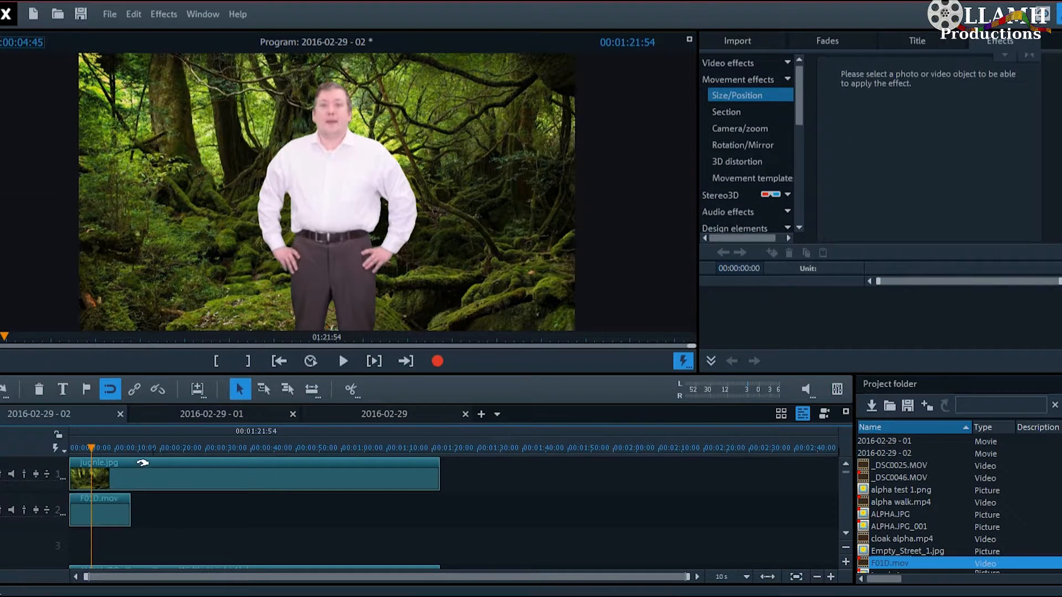
# - Copy the trimmed F01D.mov clip and paste it end to end until five clips fill track 2
pyautogui.click(124, 507)
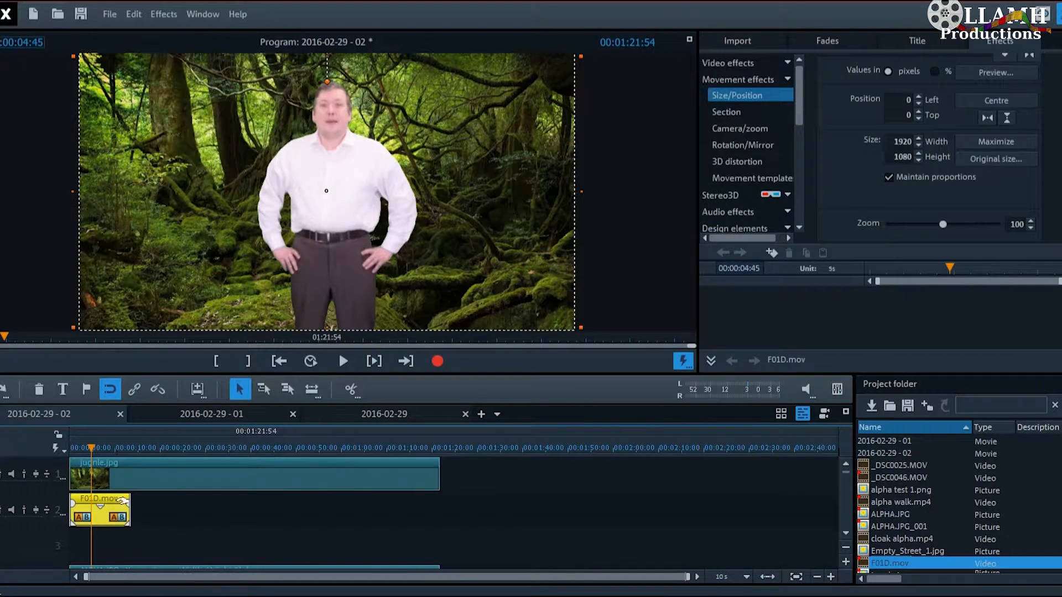
pyautogui.click(162, 529)
pyautogui.moveTo(116, 449); pyautogui.dragTo(254, 448)
pyautogui.hotkey('ctrl', 'v')
pyautogui.click(221, 498)
pyautogui.hotkey('ctrl', 'v')
pyautogui.click(277, 520)
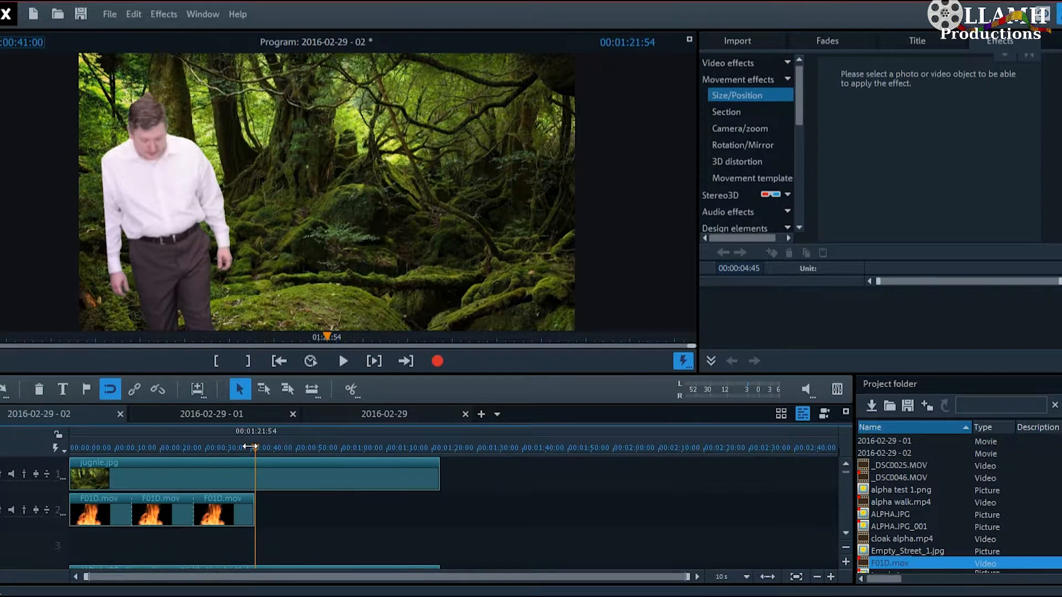
pyautogui.hotkey('ctrl', 'v')
pyautogui.click(336, 500)
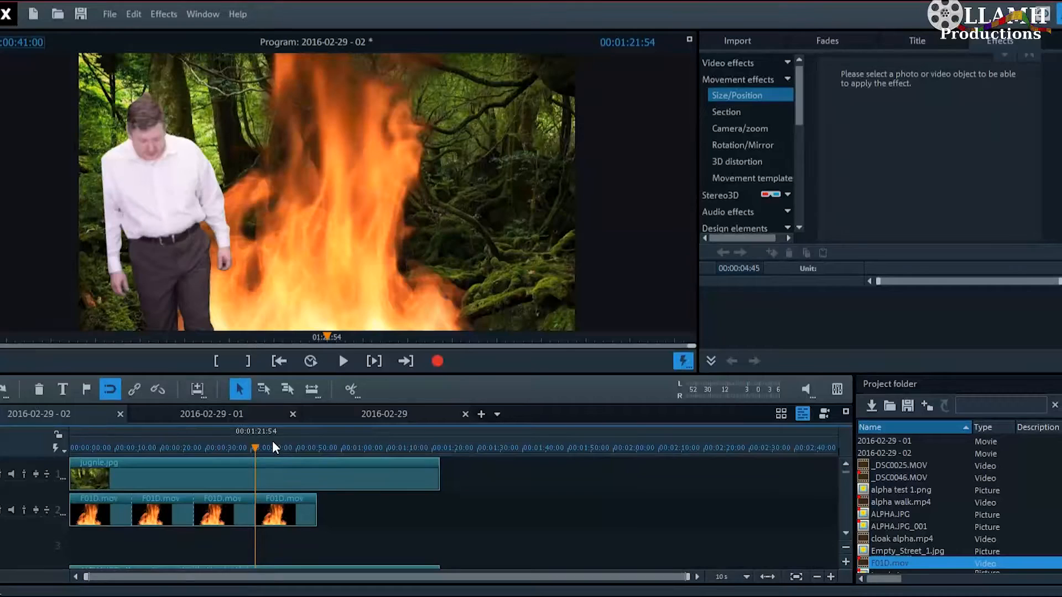
pyautogui.moveTo(250, 449); pyautogui.dragTo(315, 449)
pyautogui.hotkey('ctrl', 'v')
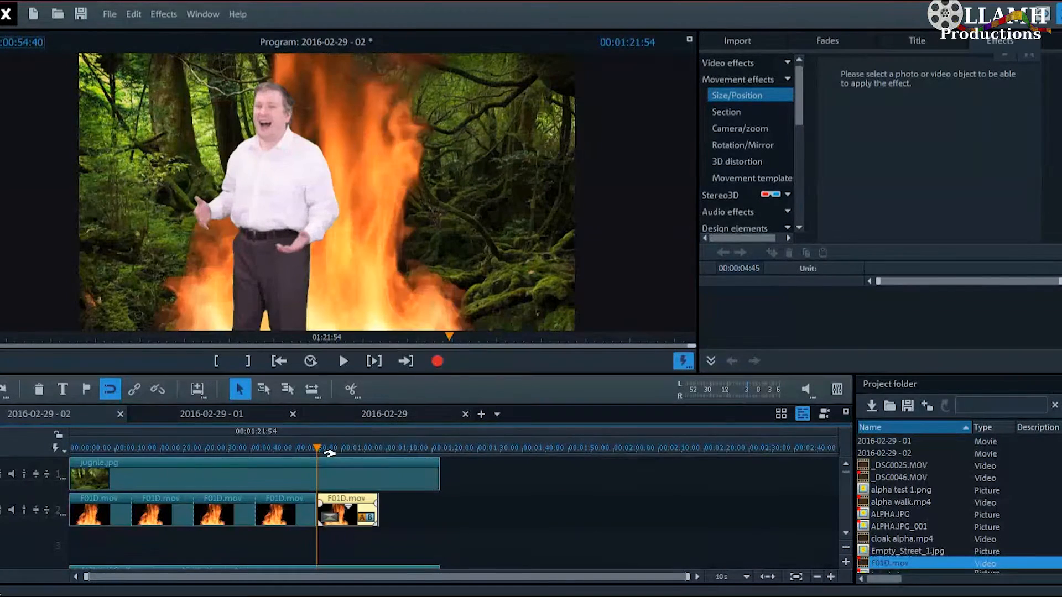
# - Duplicate all five F01D.mov clips onto track 3, aligned with those on track 2
pyautogui.moveTo(403, 512); pyautogui.dragTo(88, 521)
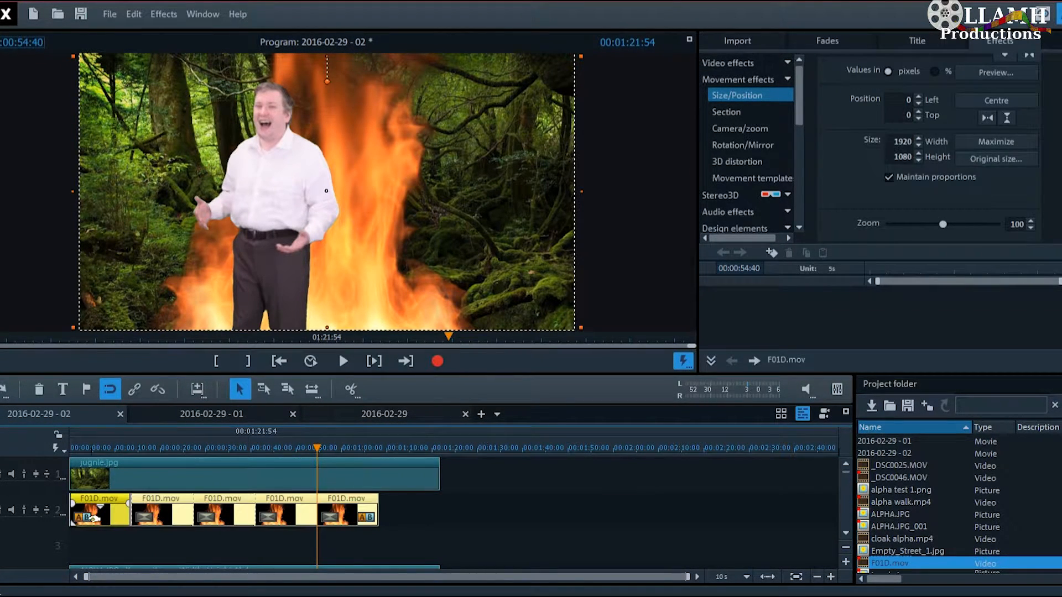
pyautogui.hotkey('ctrl', 'c')
pyautogui.hotkey('ctrl', 'v')
pyautogui.moveTo(420, 514); pyautogui.dragTo(174, 549)
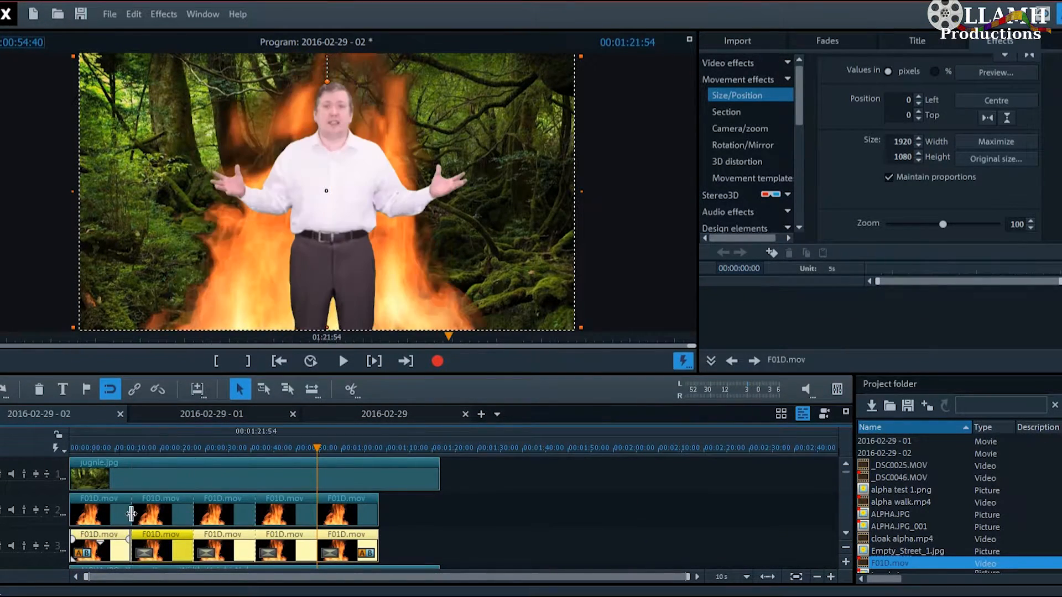
# - Set the brightness of the F01D.mov clips on track 3 to 77 and their saturation to -100
pyautogui.click(123, 449)
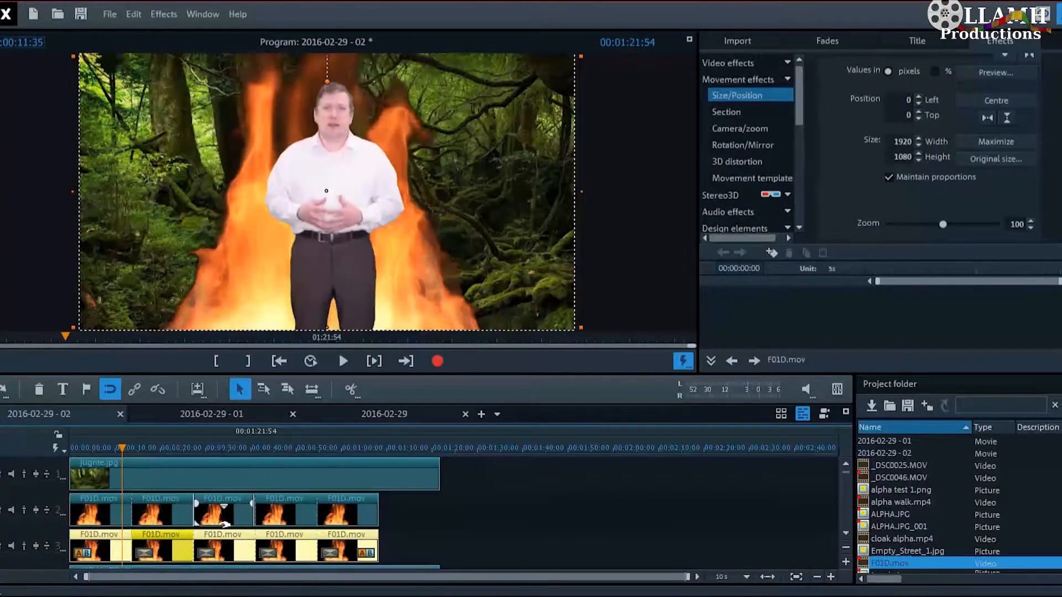
pyautogui.click(768, 64)
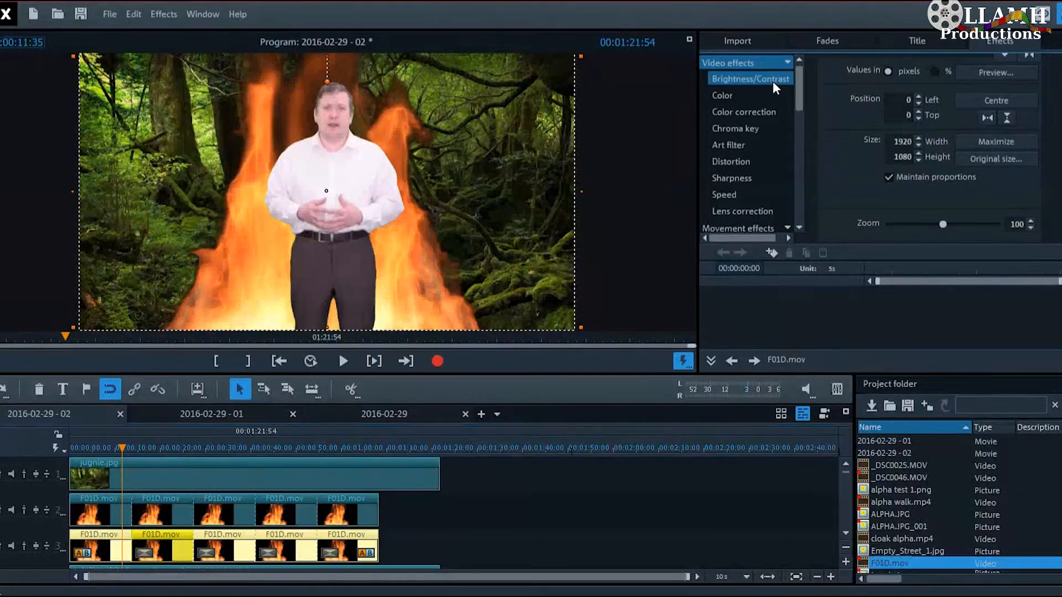
pyautogui.click(773, 80)
pyautogui.moveTo(947, 114); pyautogui.dragTo(971, 115)
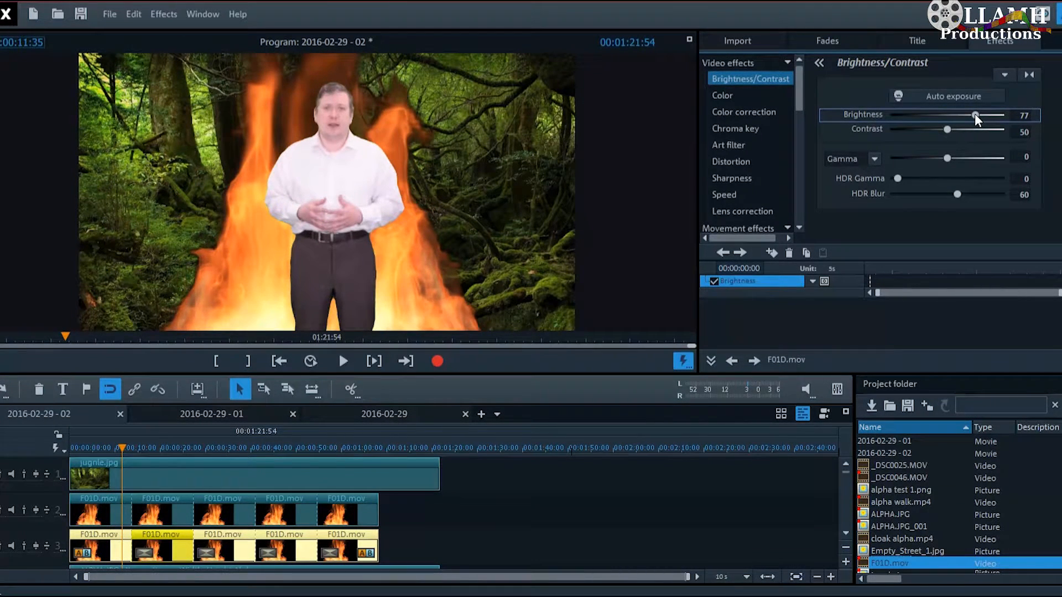
pyautogui.moveTo(975, 115); pyautogui.dragTo(975, 115)
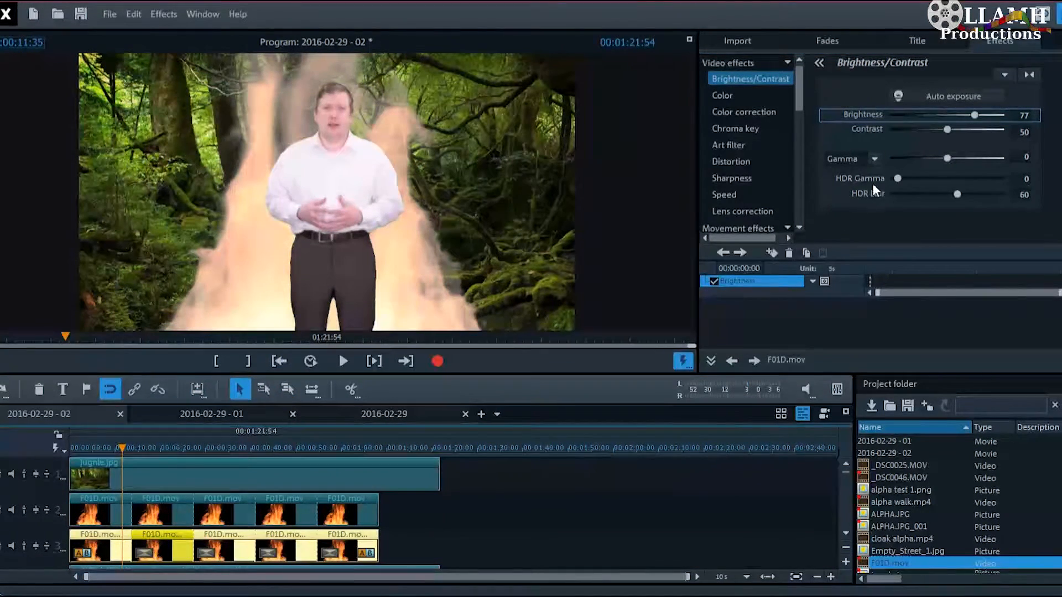
pyautogui.click(771, 97)
pyautogui.moveTo(947, 95); pyautogui.dragTo(848, 105)
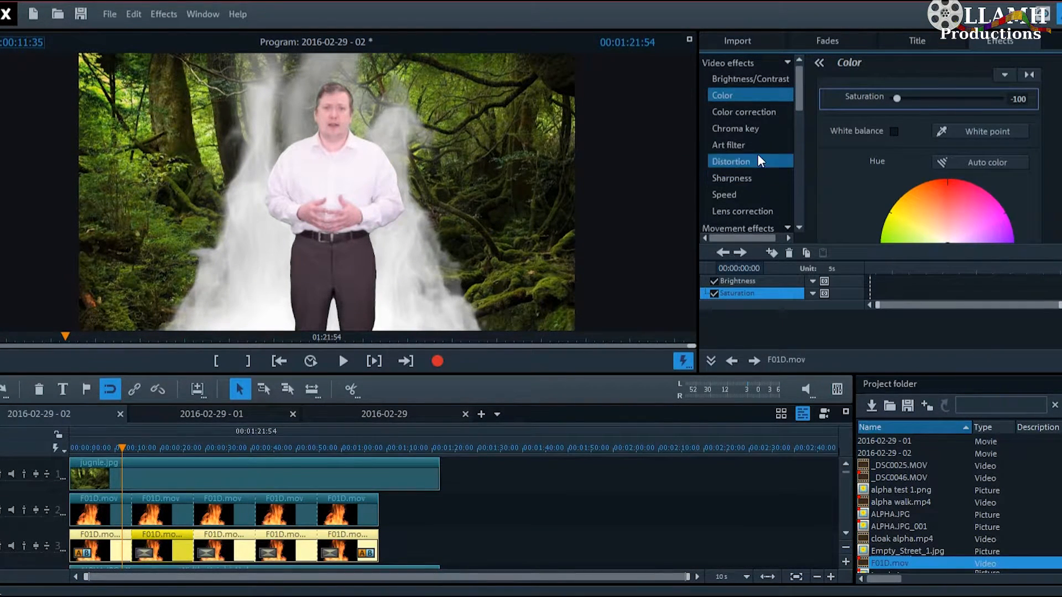
# - Apply the Alpha chroma key to the F01D.mov clips on track 3 and show the track 2 image
pyautogui.click(758, 130)
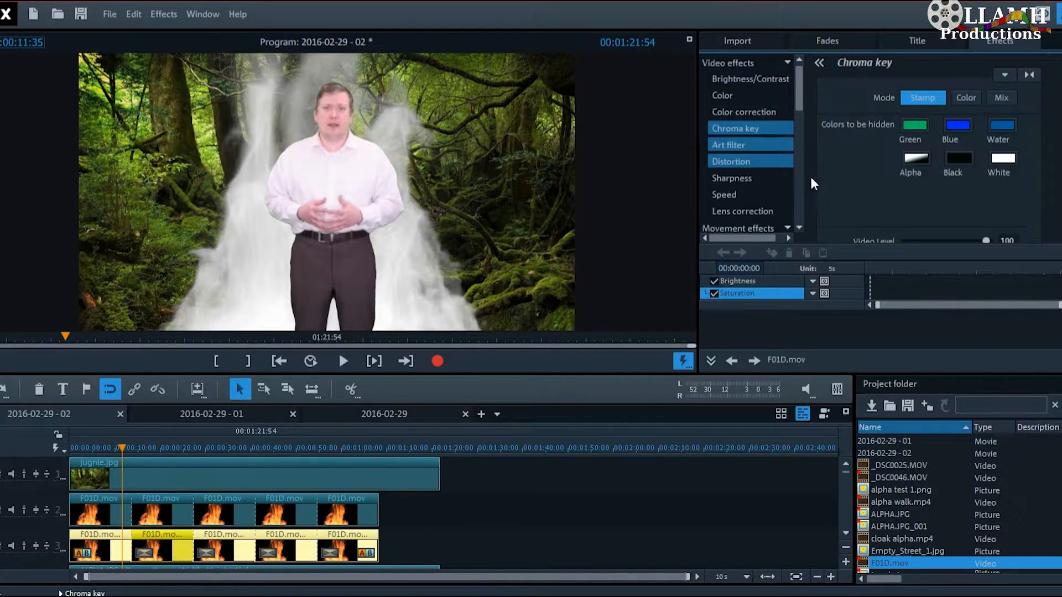
pyautogui.click(915, 158)
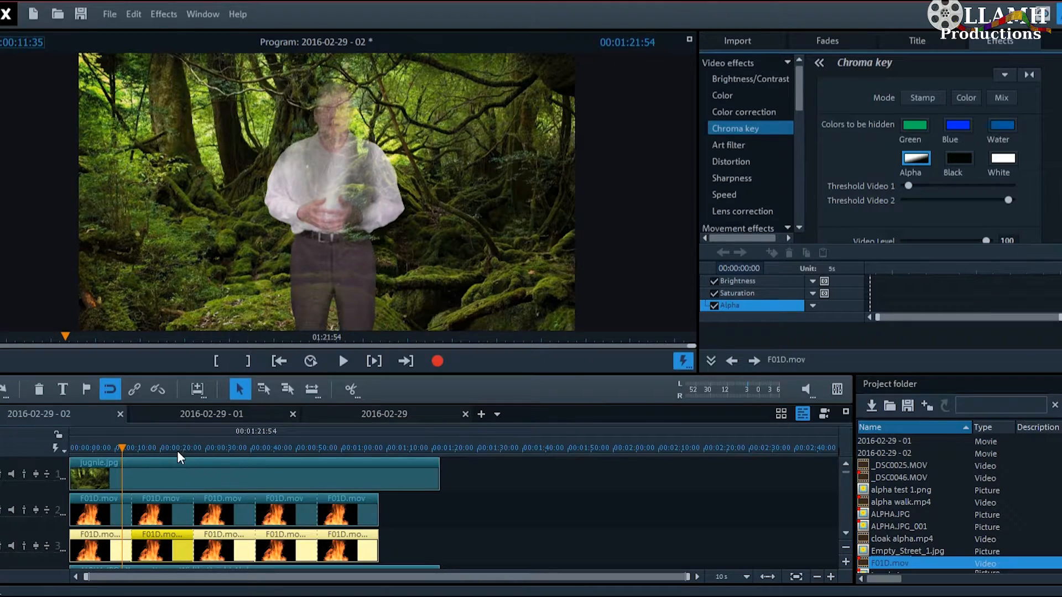
pyautogui.moveTo(120, 446); pyautogui.dragTo(155, 447)
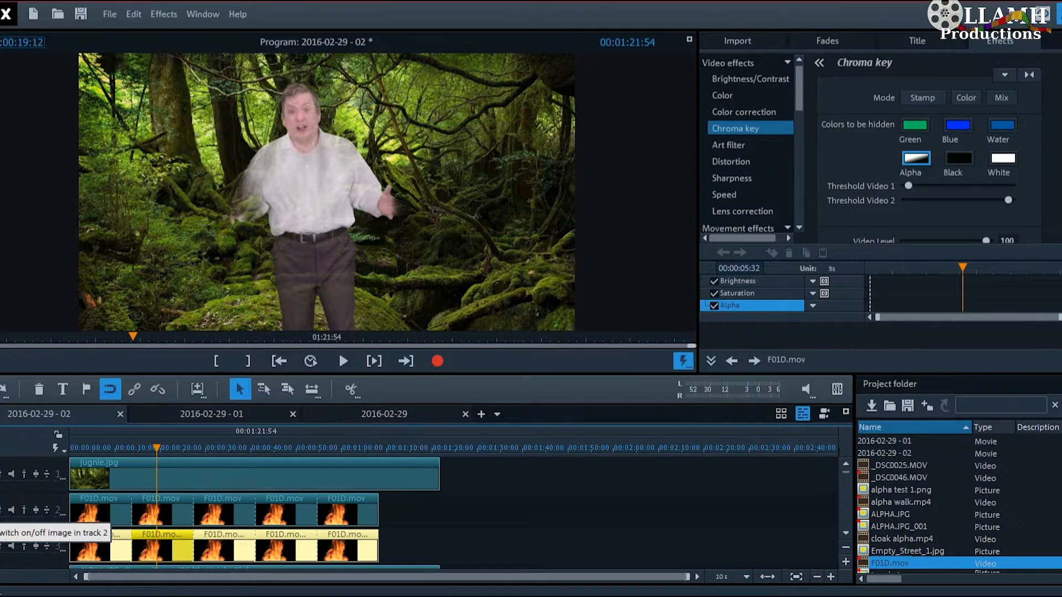
pyautogui.click(3, 510)
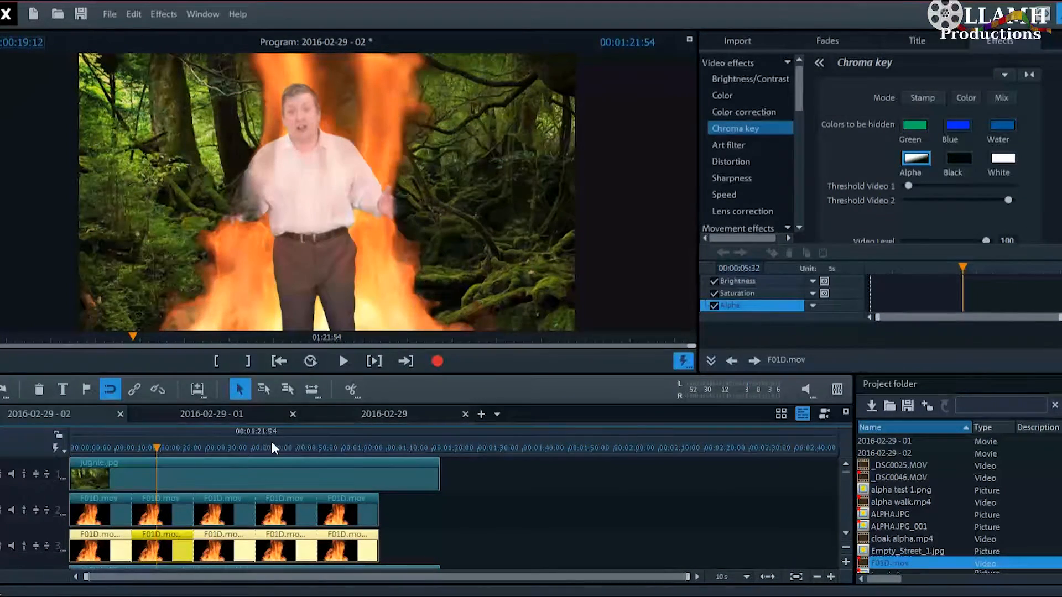
pyautogui.moveTo(155, 445); pyautogui.dragTo(220, 445)
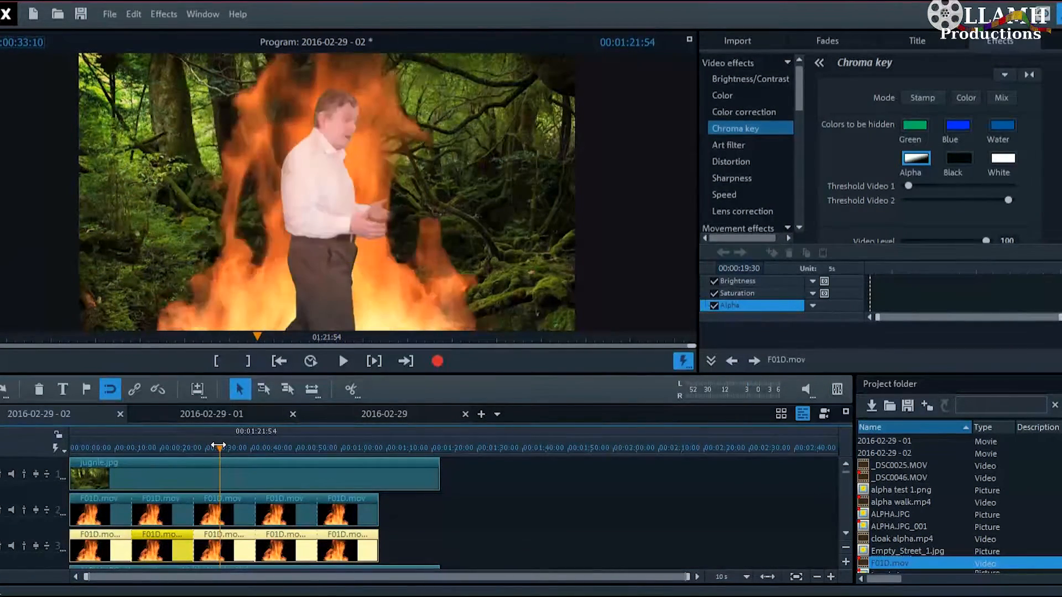
# - Ungroup the _DSC0046.MOV clip from the alpha and audio clips and tint it slightly toward orange-red
pyautogui.click(846, 533)
pyautogui.click(846, 533)
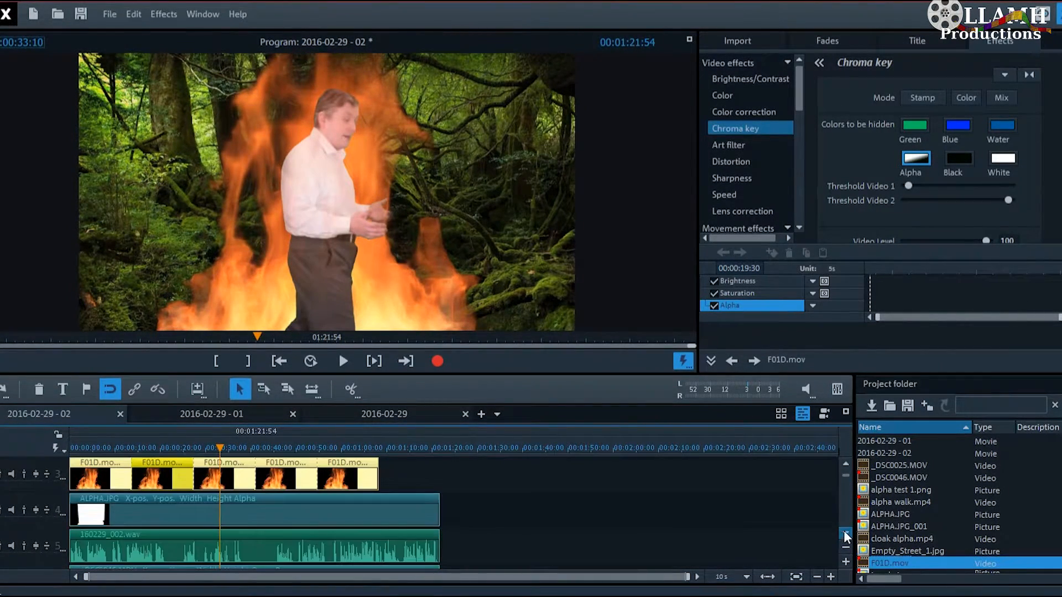
pyautogui.click(419, 567)
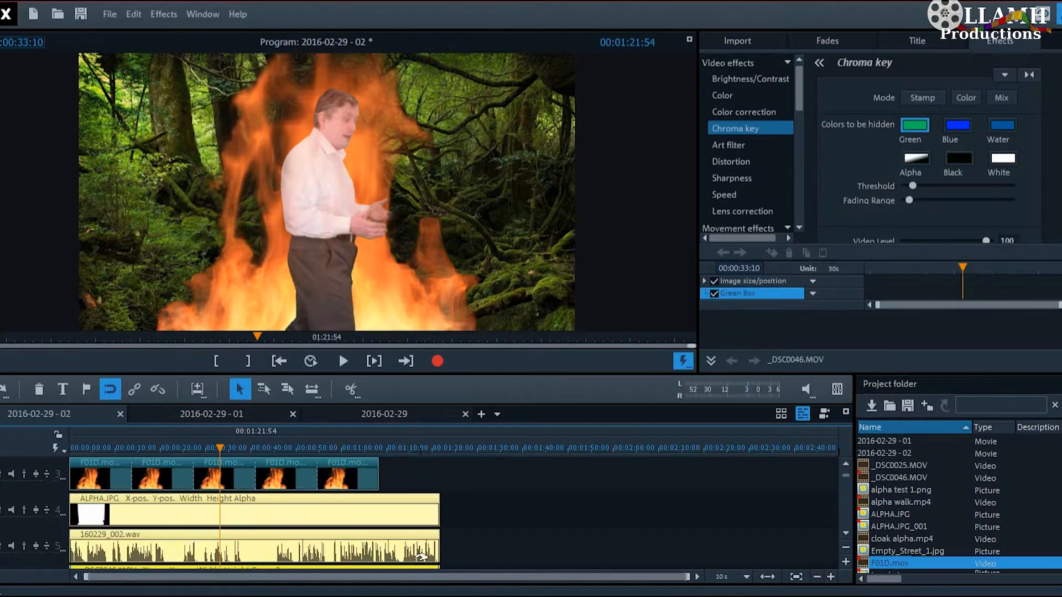
pyautogui.click(158, 387)
pyautogui.click(842, 534)
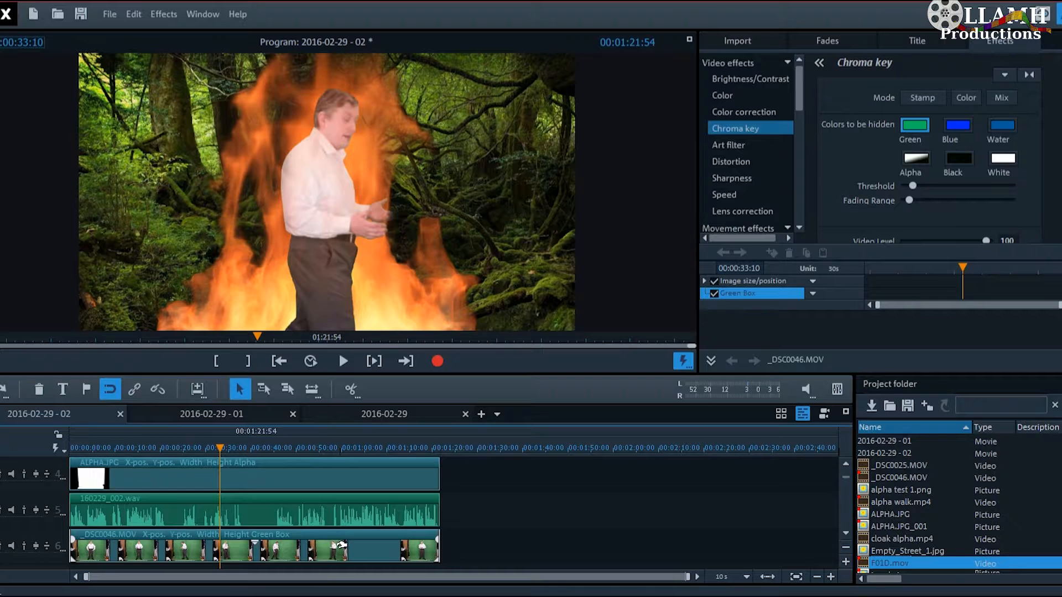
pyautogui.click(754, 94)
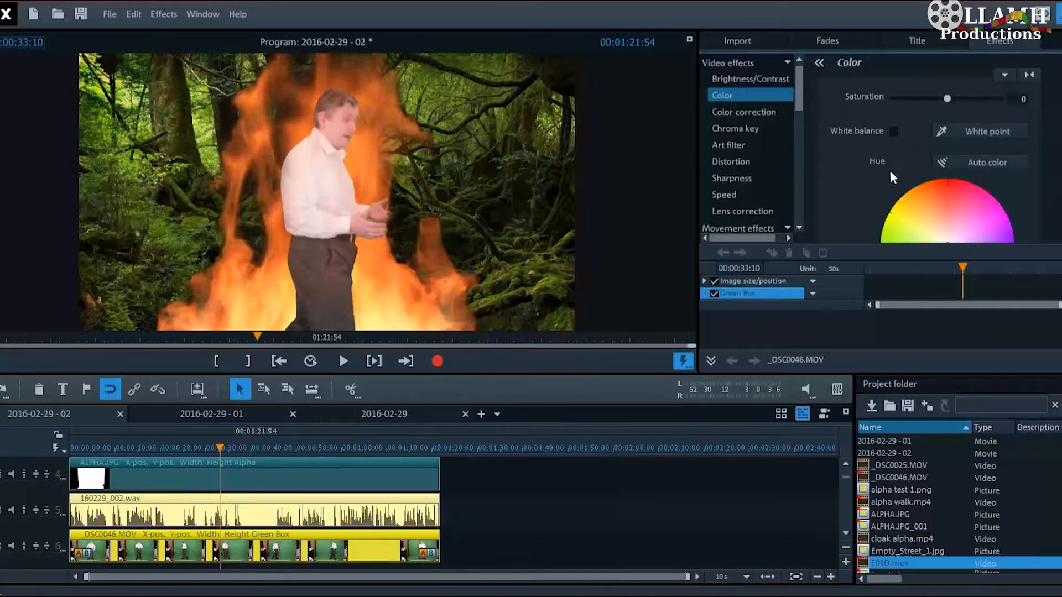
pyautogui.moveTo(939, 222)
pyautogui.mouseDown()
pyautogui.moveTo(908, 176)
pyautogui.moveTo(932, 210)
pyautogui.mouseUp()
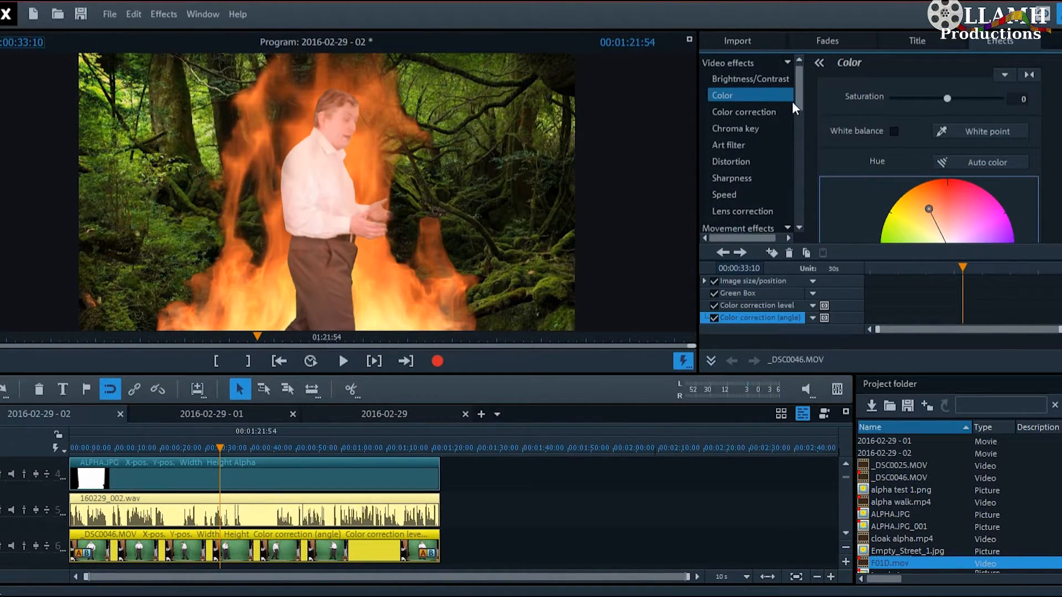
# - Set the _DSC0046.MOV clip's contrast to 57 and brightness to 53, and check the fire composite at other times
pyautogui.click(768, 77)
pyautogui.moveTo(948, 128); pyautogui.dragTo(950, 115)
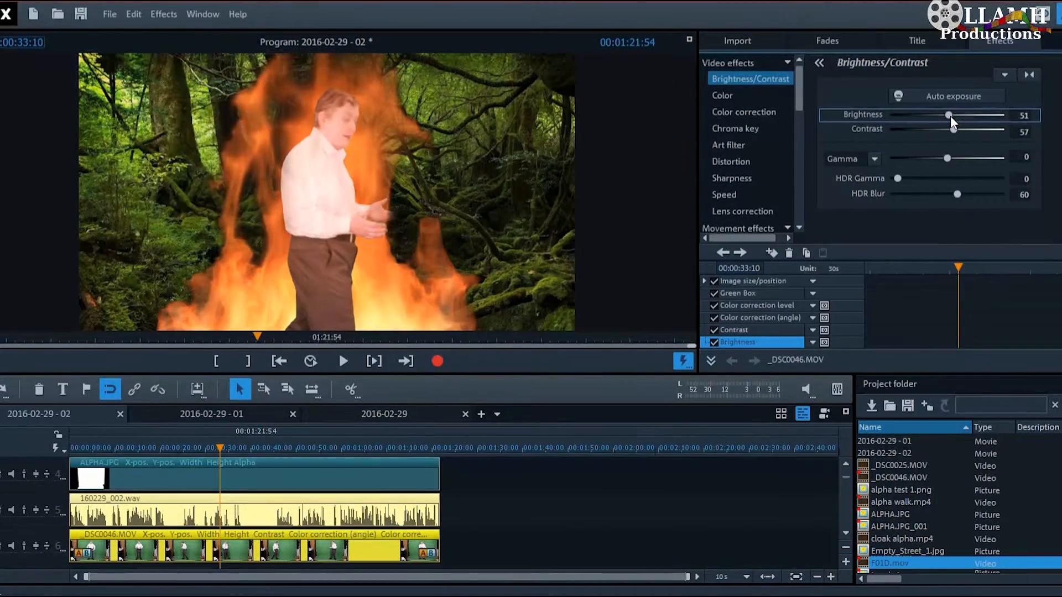
pyautogui.moveTo(950, 115); pyautogui.dragTo(951, 116)
pyautogui.moveTo(216, 447); pyautogui.dragTo(164, 454)
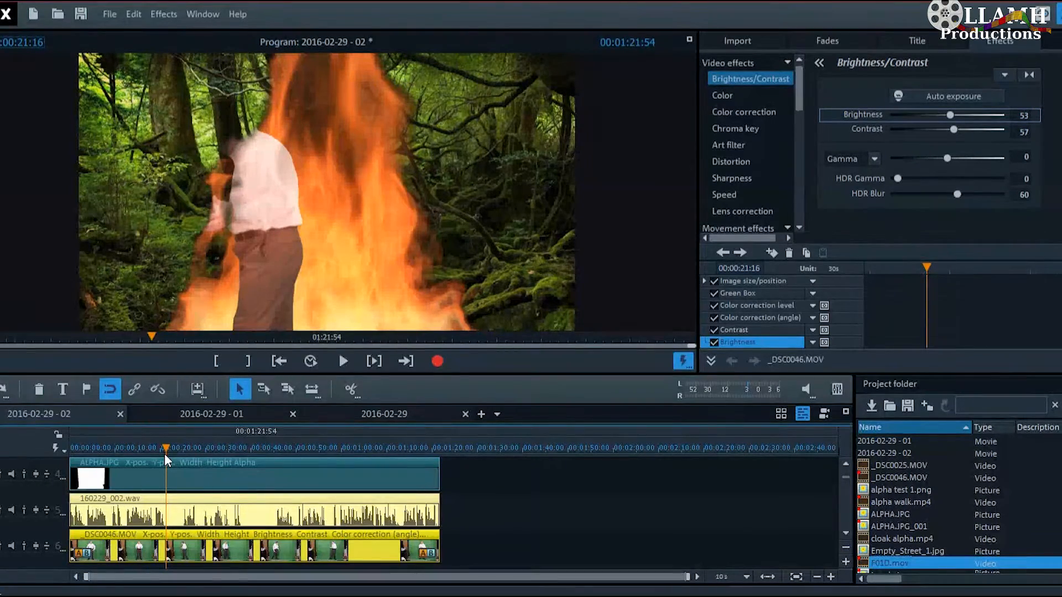
pyautogui.moveTo(169, 446); pyautogui.dragTo(198, 451)
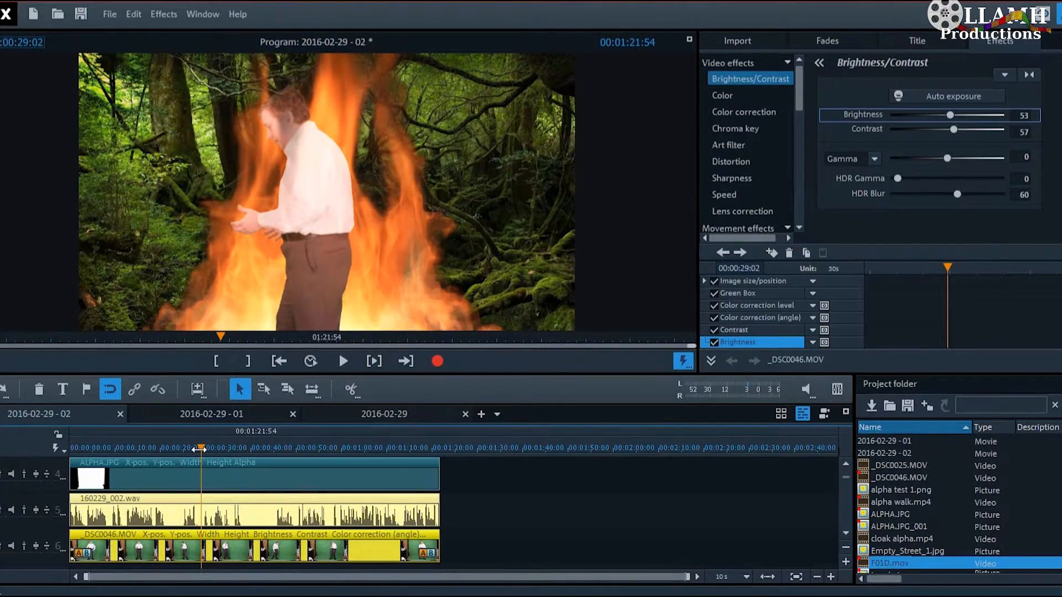
# - Set the chroma key video level of the _DSC0046.MOV clip to 85 and check the fire composite at several times
pyautogui.moveTo(201, 448); pyautogui.dragTo(209, 447)
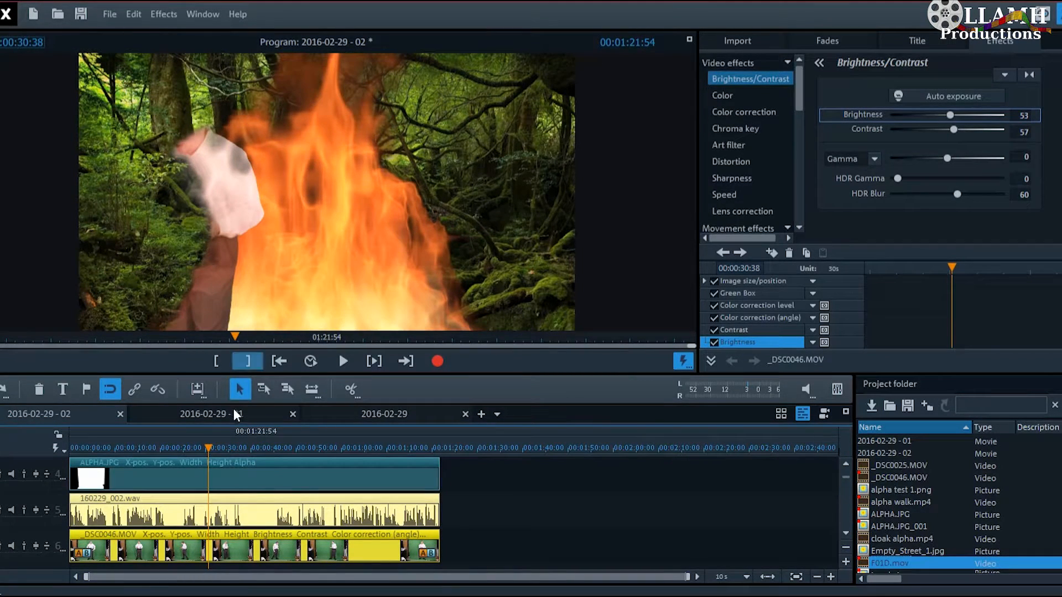
pyautogui.moveTo(208, 446); pyautogui.dragTo(290, 451)
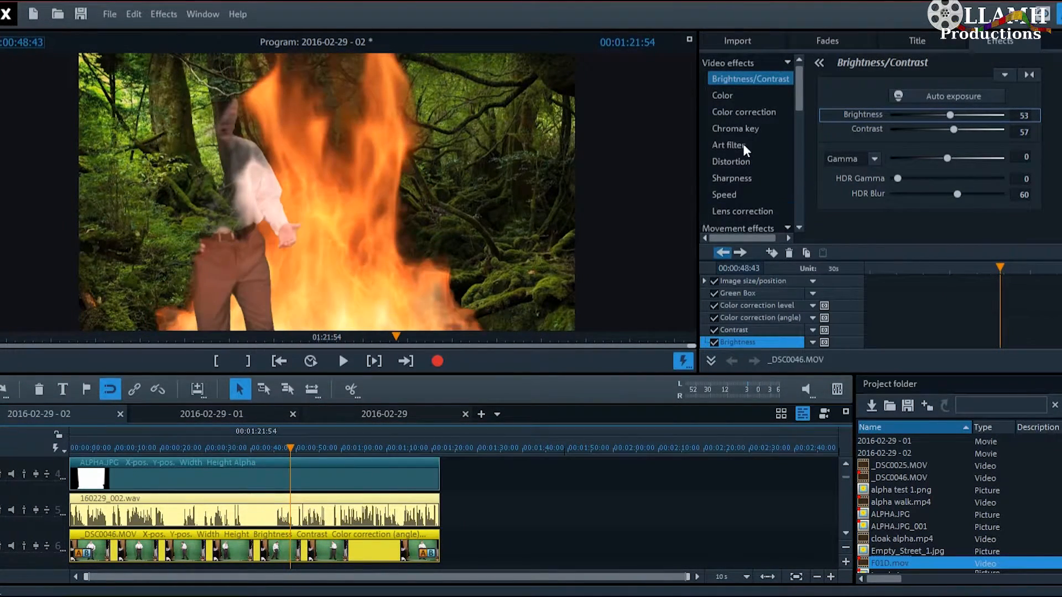
pyautogui.click(750, 126)
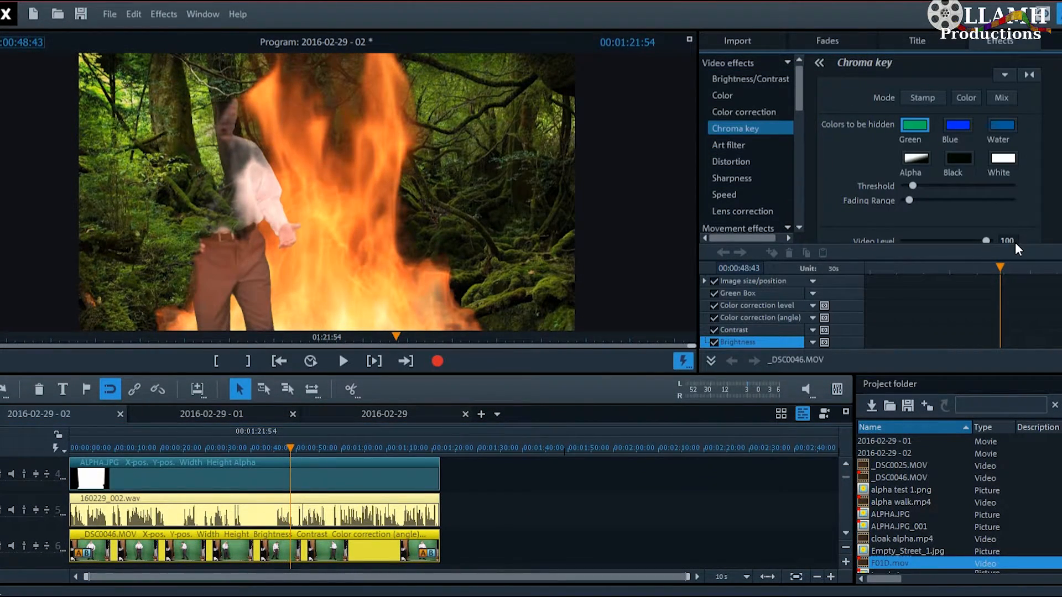
pyautogui.click(986, 241)
pyautogui.write('85')
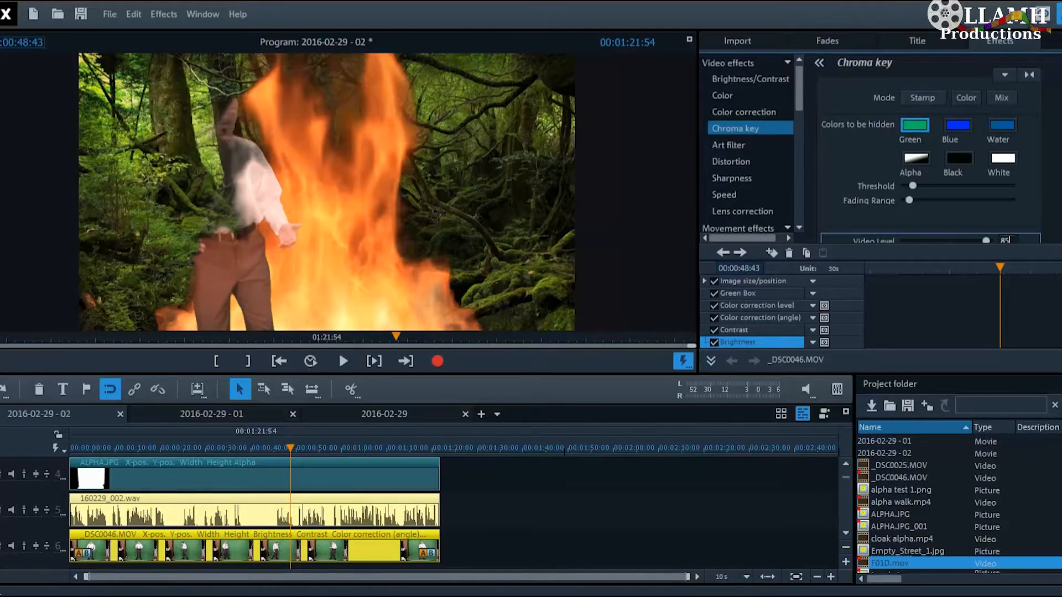
pyautogui.moveTo(291, 447); pyautogui.dragTo(363, 455)
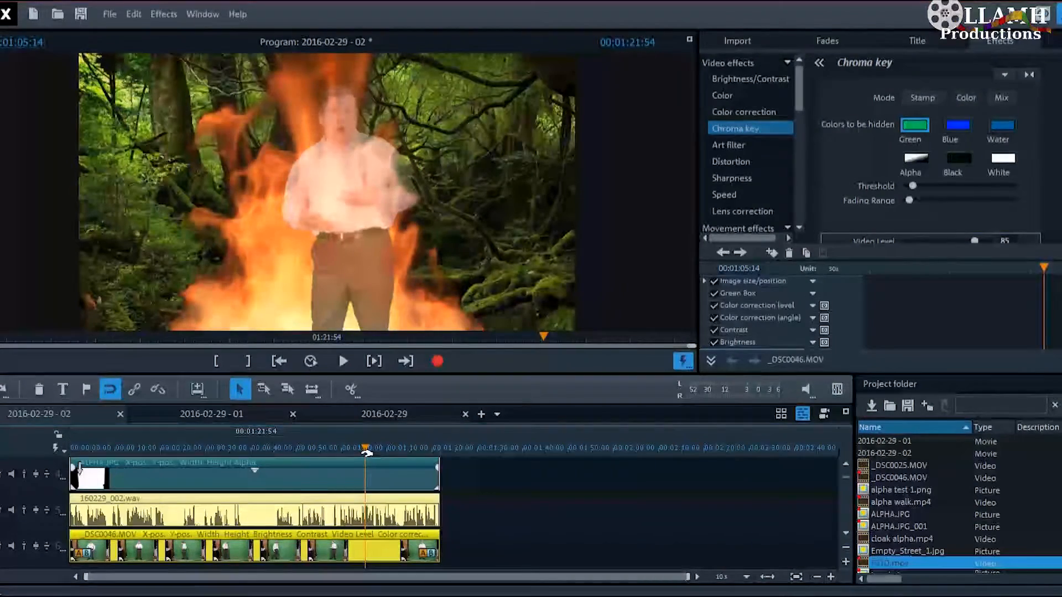
pyautogui.moveTo(366, 452); pyautogui.dragTo(359, 448)
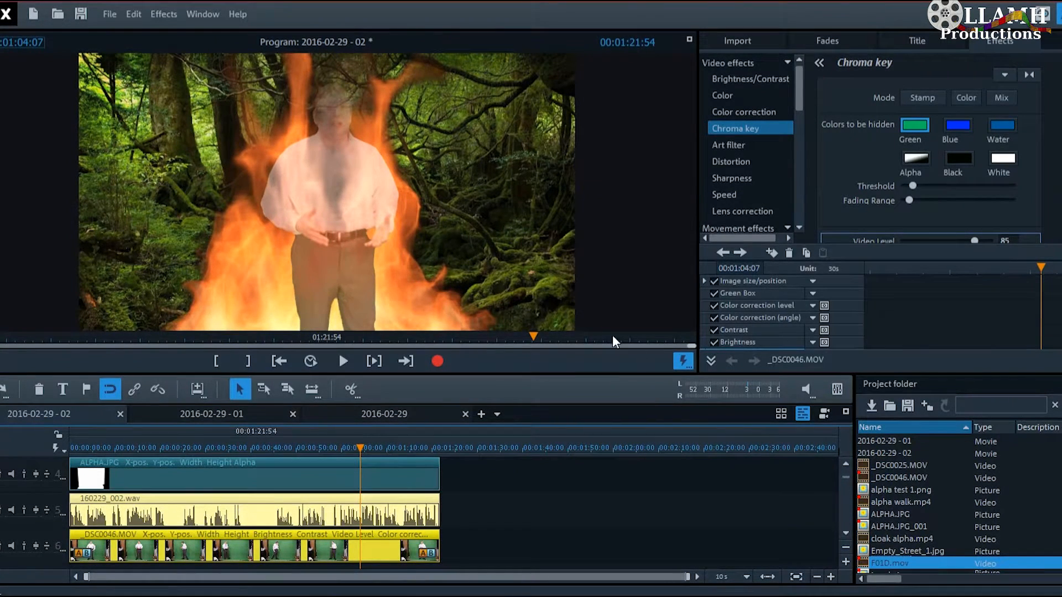
# - Check how the man blends with the flames around one minute and lower the _DSC0046.MOV clip's video level to 60
pyautogui.click(846, 532)
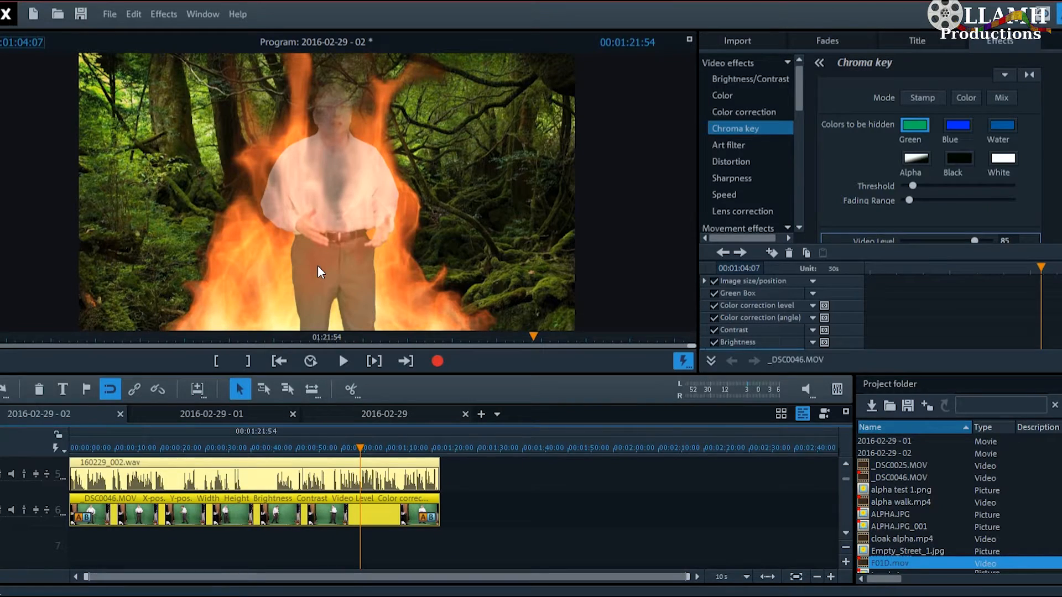
pyautogui.moveTo(359, 448)
pyautogui.mouseDown()
pyautogui.moveTo(260, 453)
pyautogui.moveTo(365, 449)
pyautogui.mouseUp()
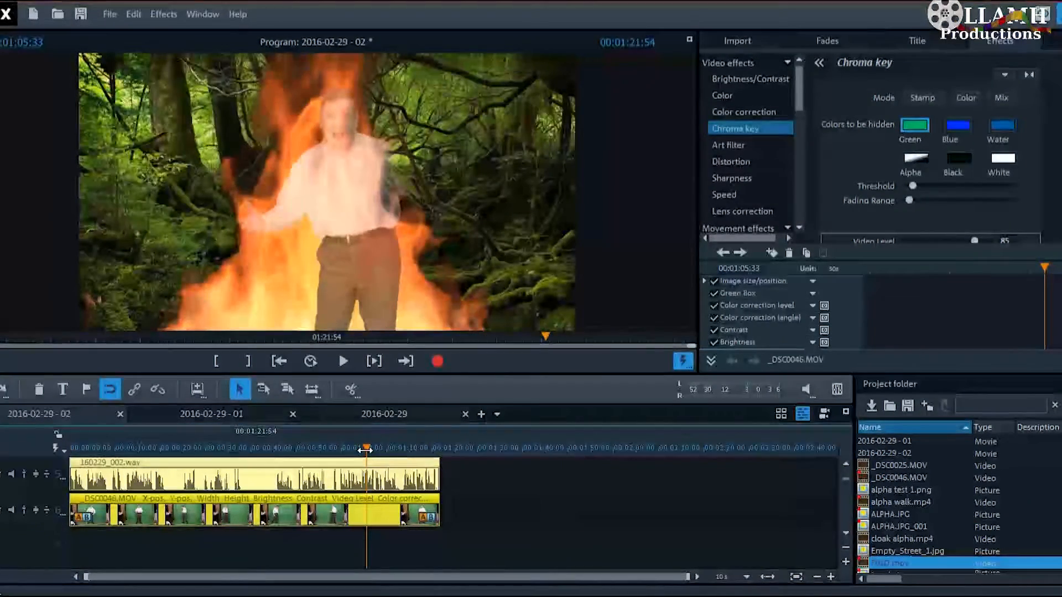
pyautogui.moveTo(365, 450)
pyautogui.mouseDown()
pyautogui.moveTo(298, 449)
pyautogui.moveTo(339, 447)
pyautogui.mouseUp()
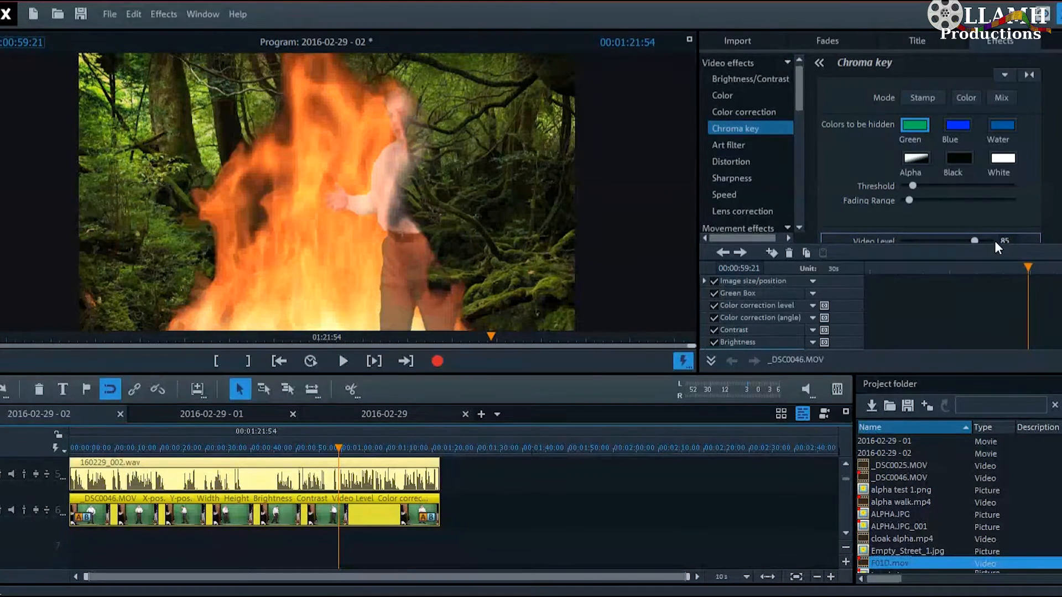
pyautogui.moveTo(973, 240); pyautogui.dragTo(959, 241)
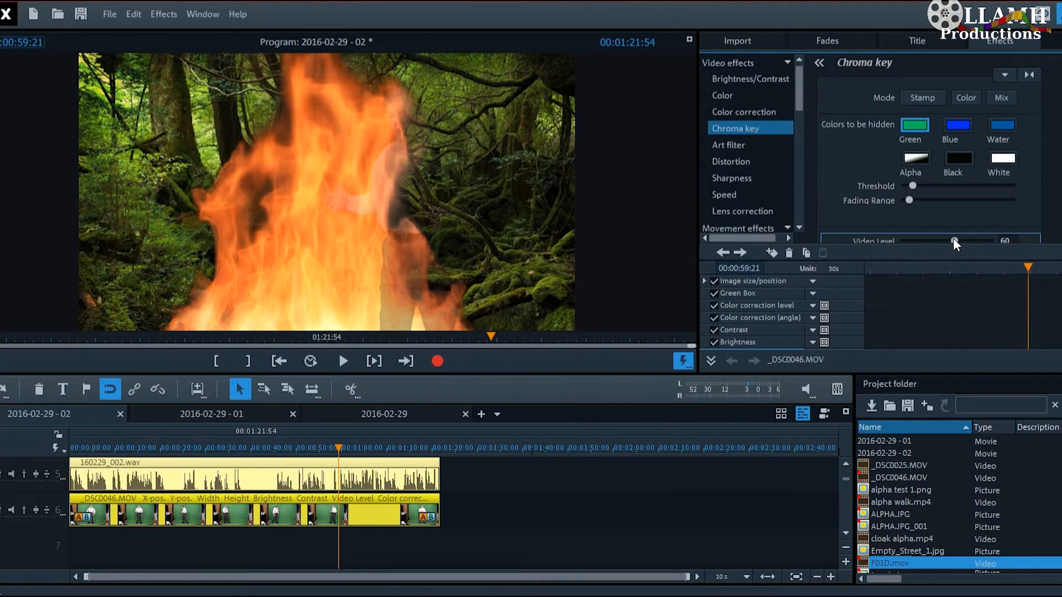
# - Set the _DSC0046.MOV clip's contrast to 74 and brightness to 37, and preview the composite at earlier times
pyautogui.moveTo(339, 446); pyautogui.dragTo(350, 446)
pyautogui.click(768, 81)
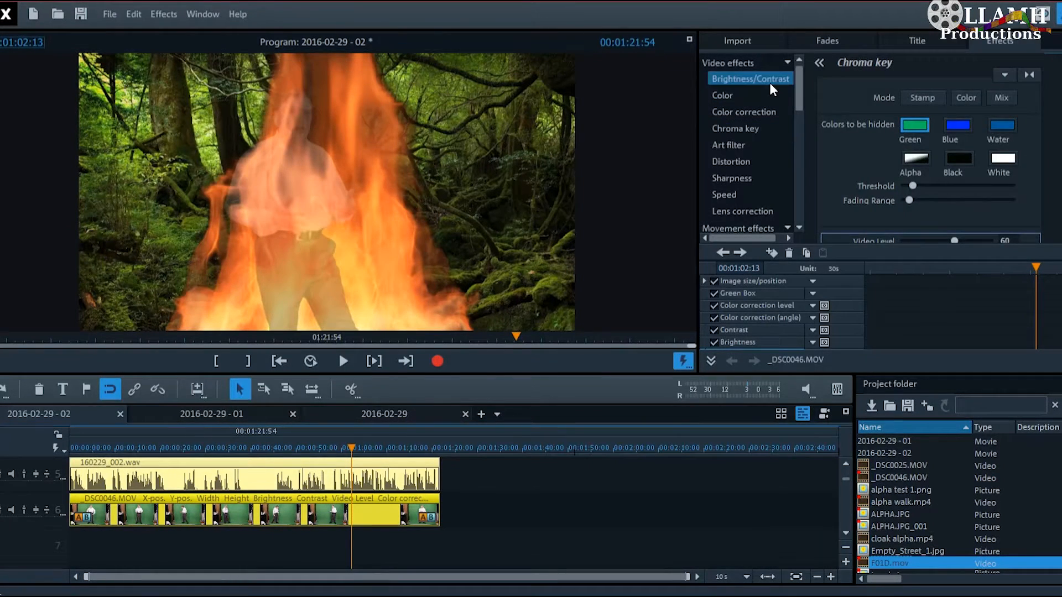
pyautogui.moveTo(953, 130)
pyautogui.mouseDown()
pyautogui.moveTo(984, 132)
pyautogui.moveTo(940, 118)
pyautogui.mouseUp()
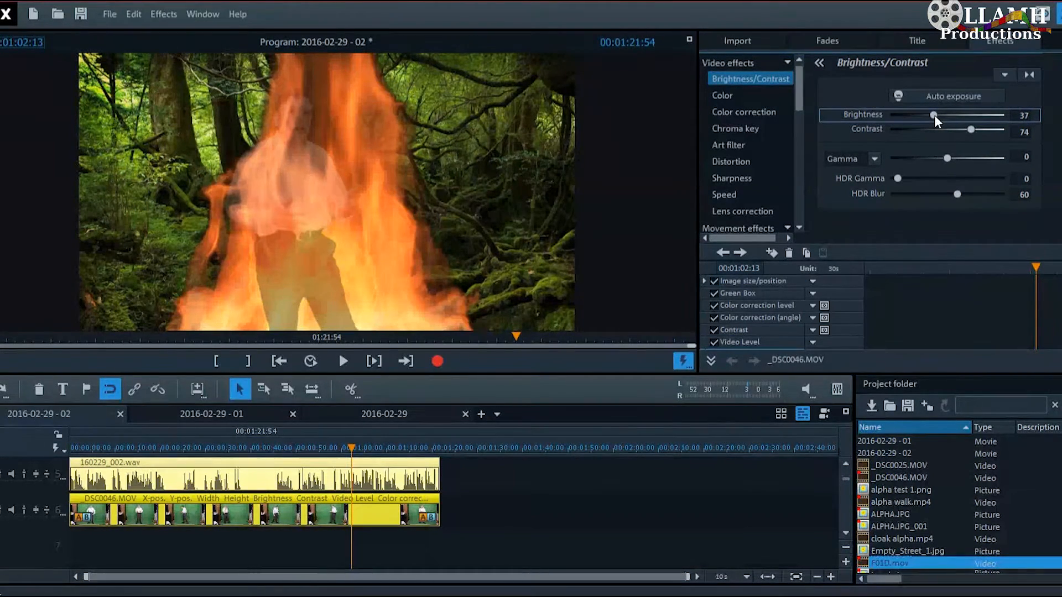
pyautogui.click(340, 446)
pyautogui.moveTo(340, 447)
pyautogui.mouseDown()
pyautogui.moveTo(327, 446)
pyautogui.moveTo(372, 445)
pyautogui.moveTo(318, 436)
pyautogui.moveTo(289, 446)
pyautogui.mouseUp()
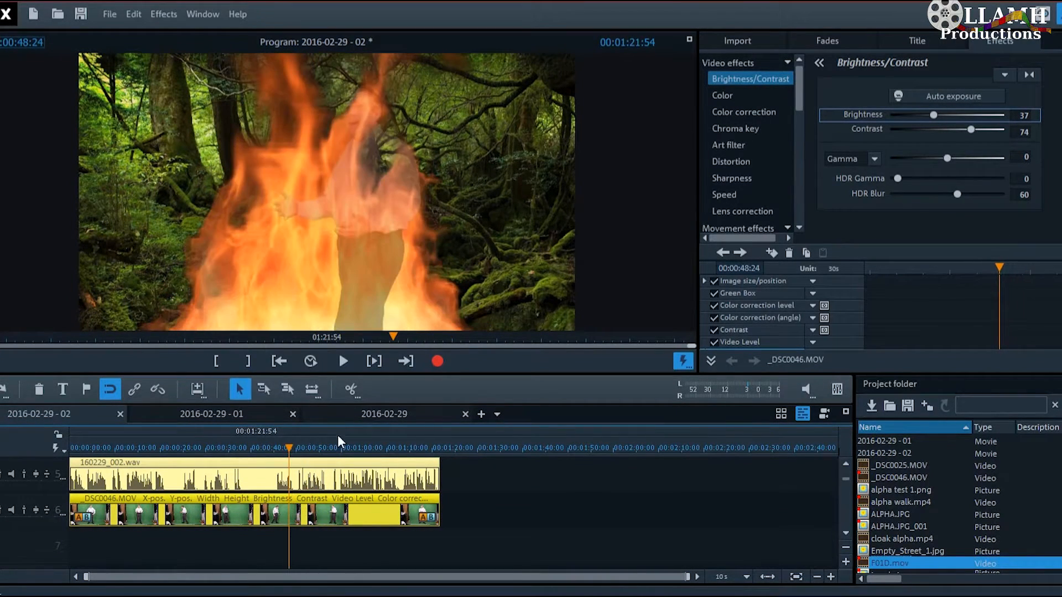
# - Examine the join between the fourth and fifth F01D.mov clips near 54:40 at a 5-frame timeline zoom
pyautogui.click(846, 464)
pyautogui.click(846, 465)
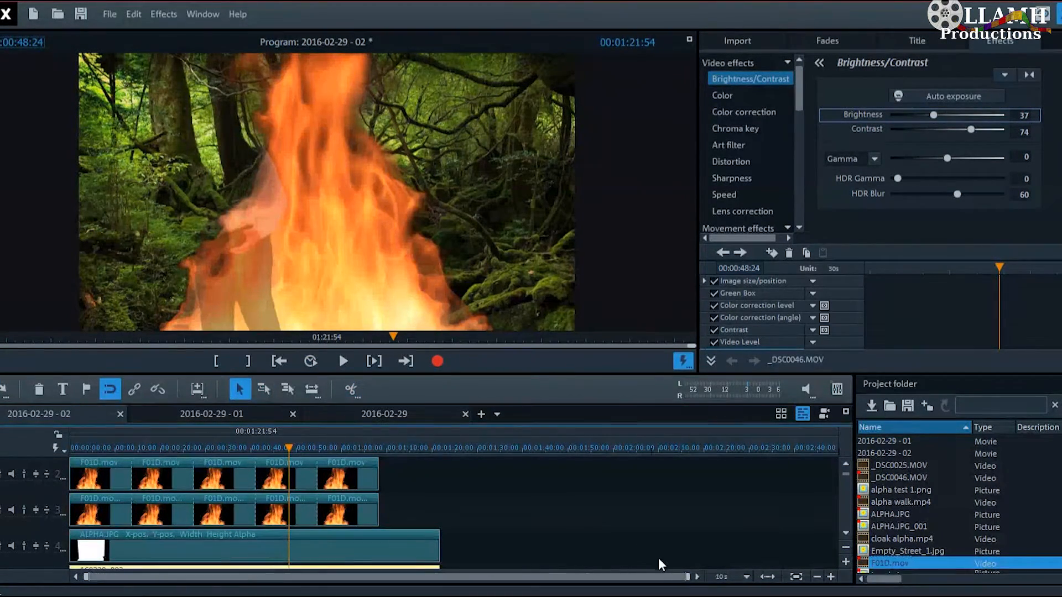
pyautogui.click(723, 578)
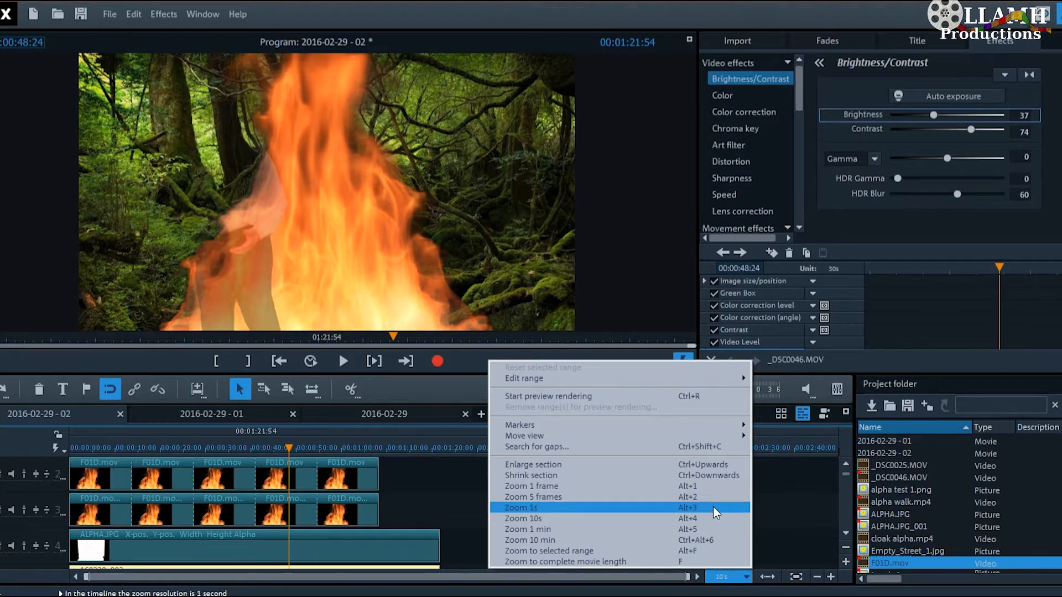
pyautogui.click(712, 506)
pyautogui.moveTo(728, 446)
pyautogui.mouseDown()
pyautogui.moveTo(742, 435)
pyautogui.moveTo(725, 435)
pyautogui.moveTo(752, 431)
pyautogui.moveTo(729, 430)
pyautogui.mouseUp()
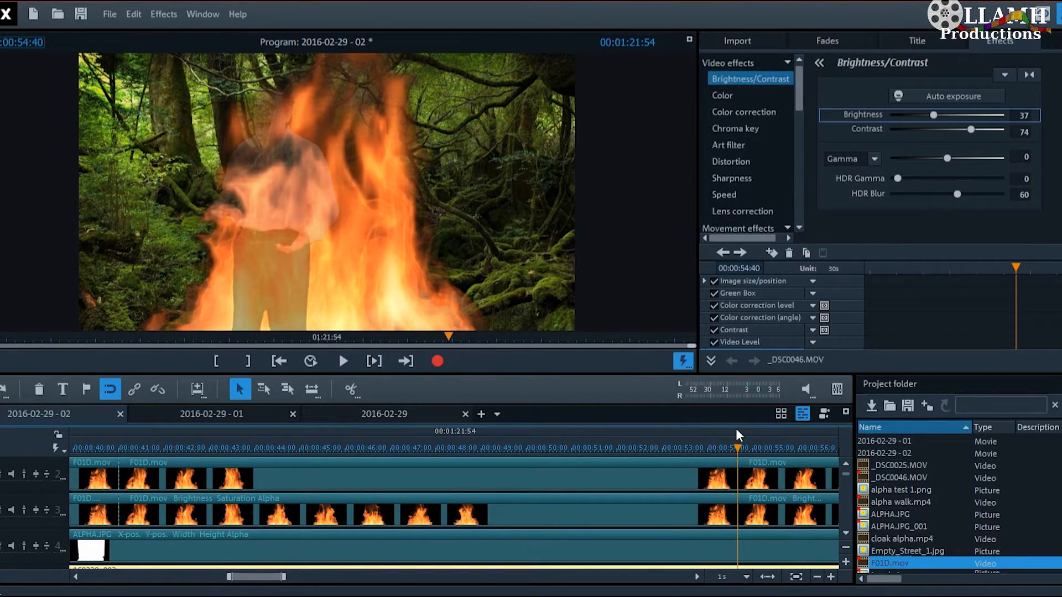
pyautogui.click(738, 577)
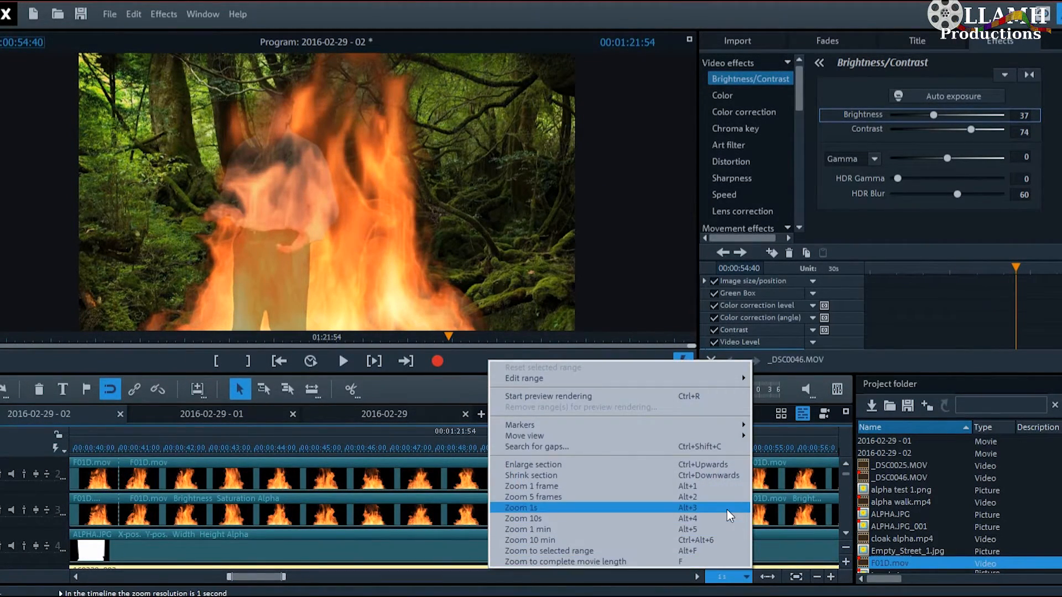
pyautogui.click(729, 497)
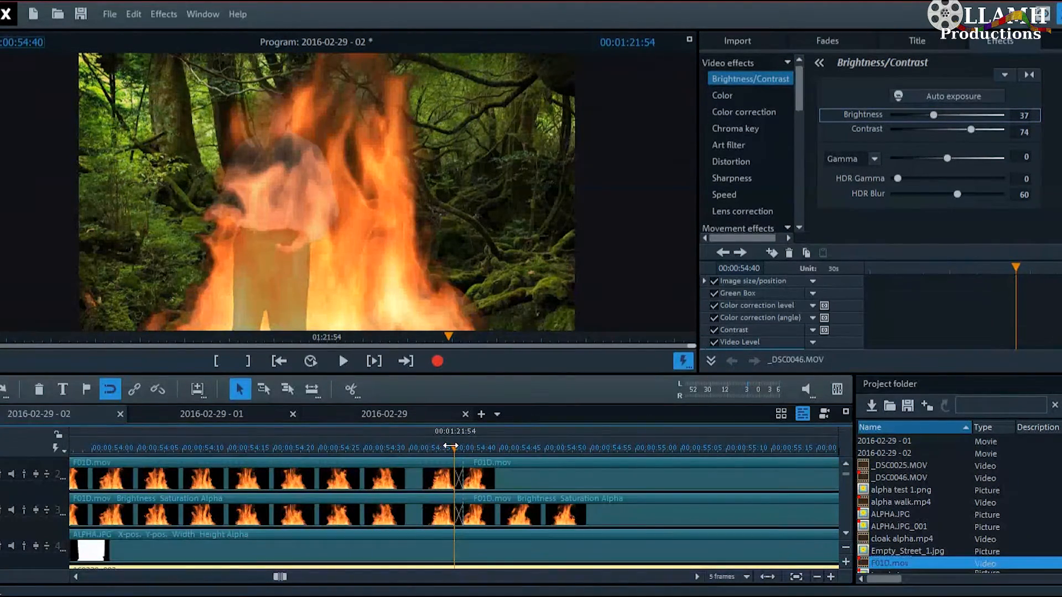
pyautogui.moveTo(451, 446)
pyautogui.mouseDown()
pyautogui.moveTo(467, 446)
pyautogui.moveTo(455, 448)
pyautogui.mouseUp()
pyautogui.rightClick(457, 452)
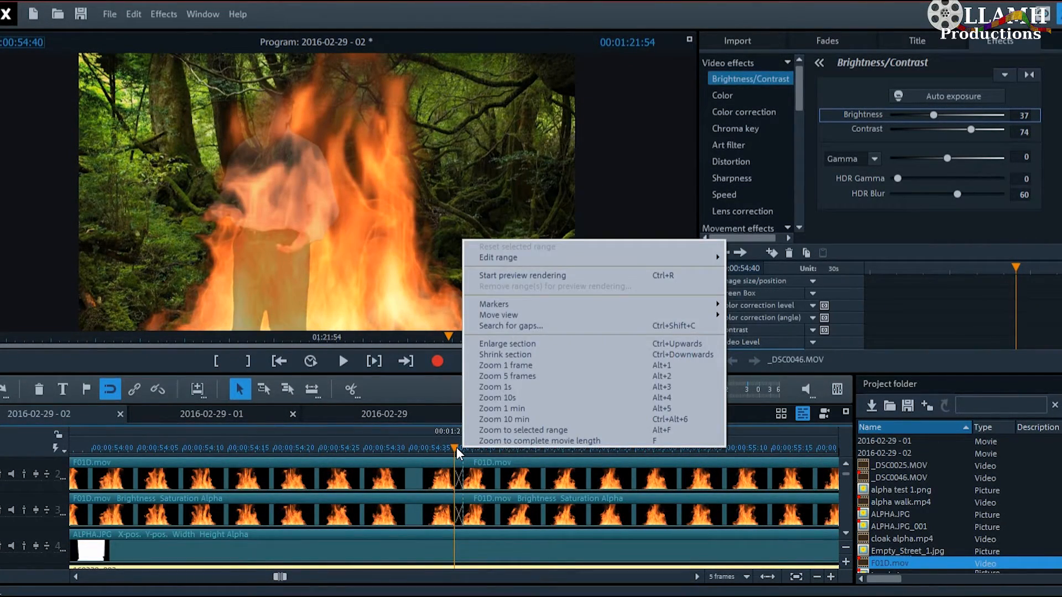
pyautogui.click(456, 448)
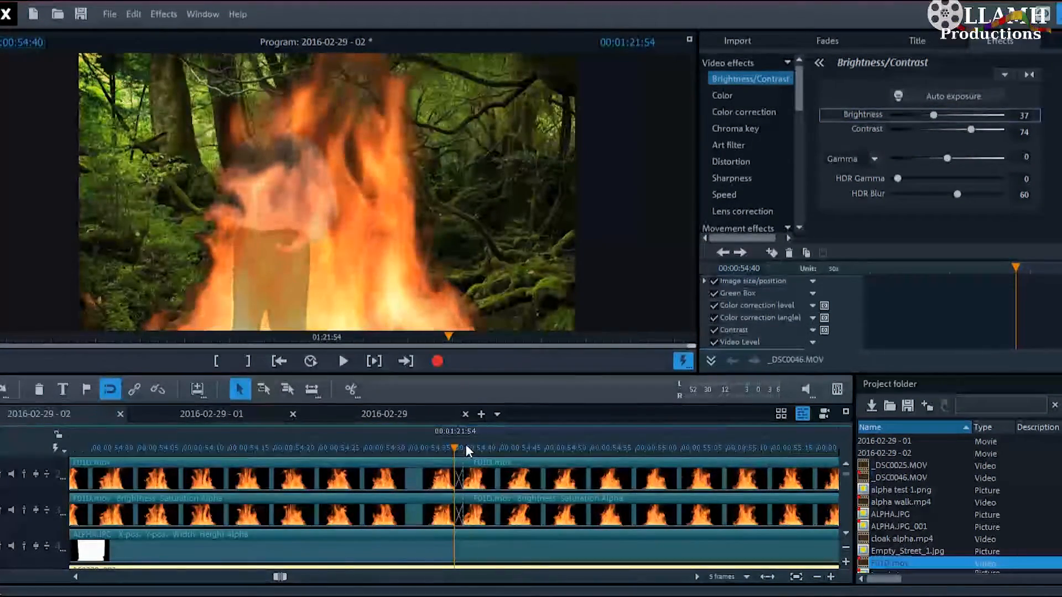
pyautogui.moveTo(454, 447); pyautogui.dragTo(431, 446)
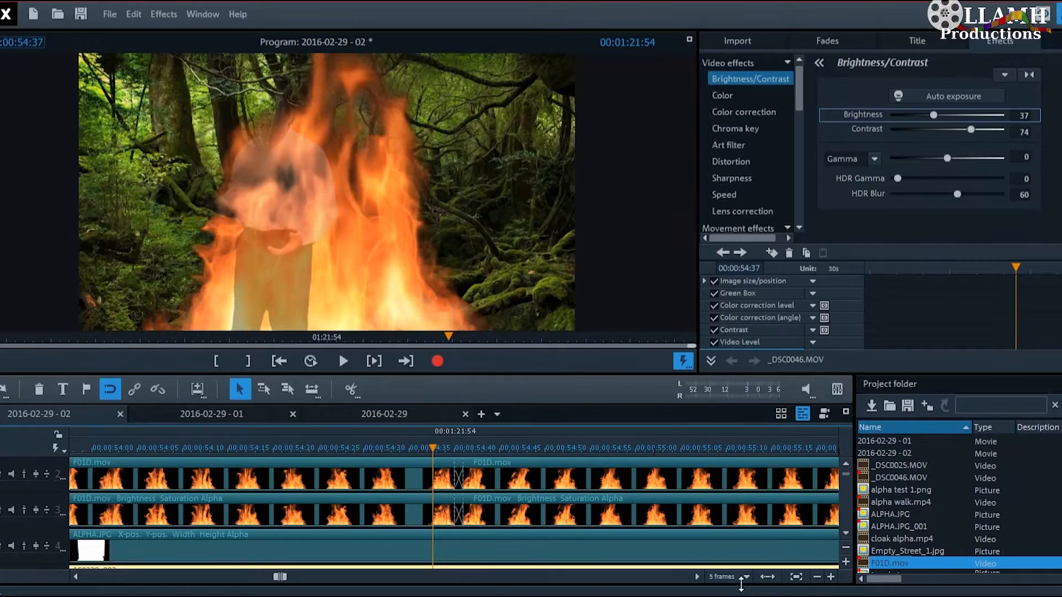
# - Return the timeline to the 10 s zoom and inspect the fire composite between about 25 and 33 seconds
pyautogui.click(725, 577)
pyautogui.click(722, 516)
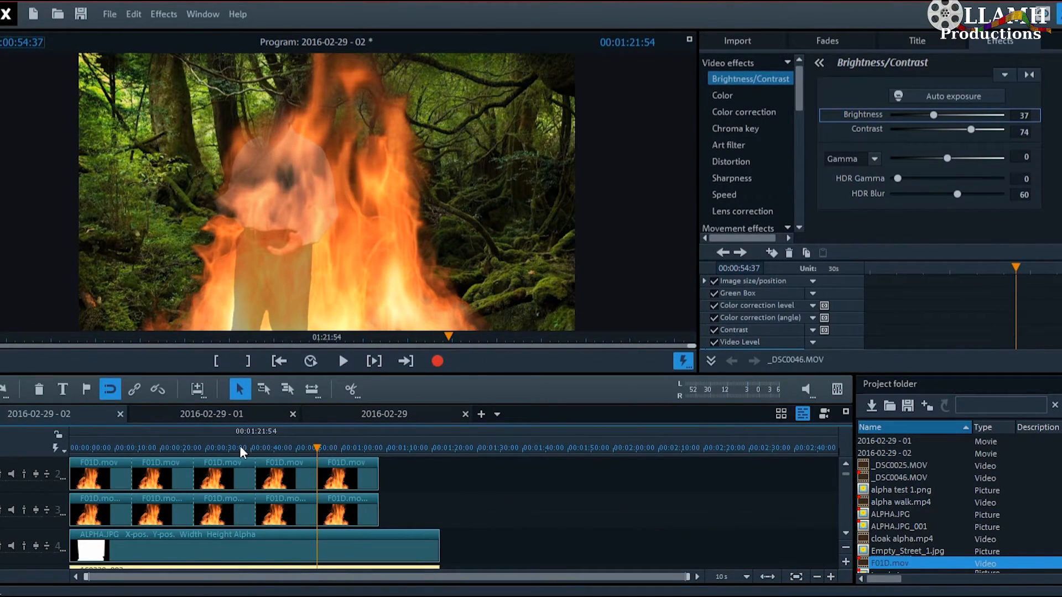
pyautogui.moveTo(191, 446)
pyautogui.mouseDown()
pyautogui.moveTo(85, 437)
pyautogui.moveTo(193, 434)
pyautogui.mouseUp()
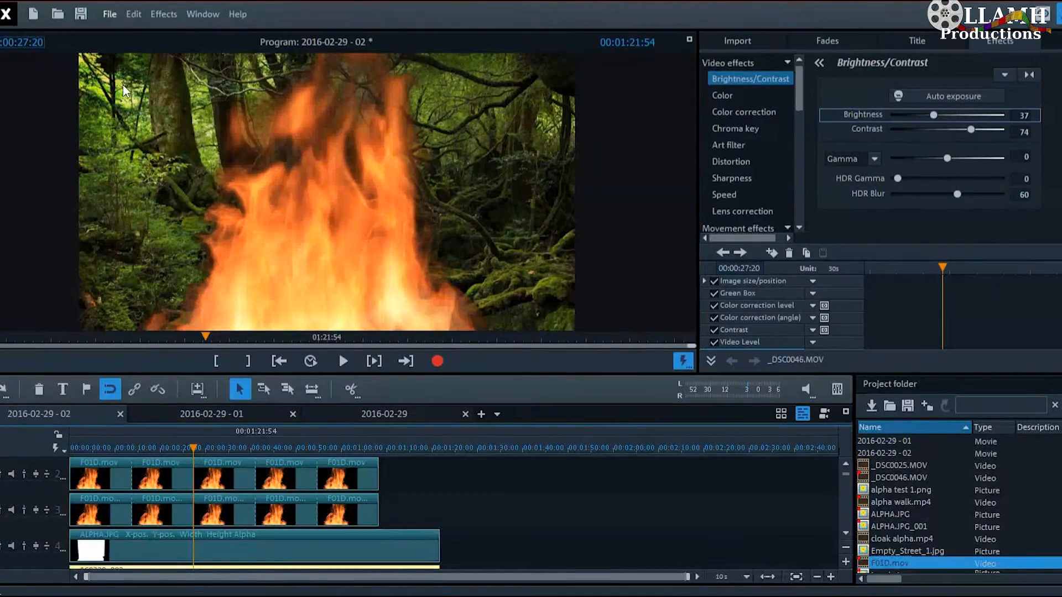
pyautogui.moveTo(198, 448)
pyautogui.mouseDown()
pyautogui.moveTo(168, 447)
pyautogui.moveTo(184, 444)
pyautogui.mouseUp()
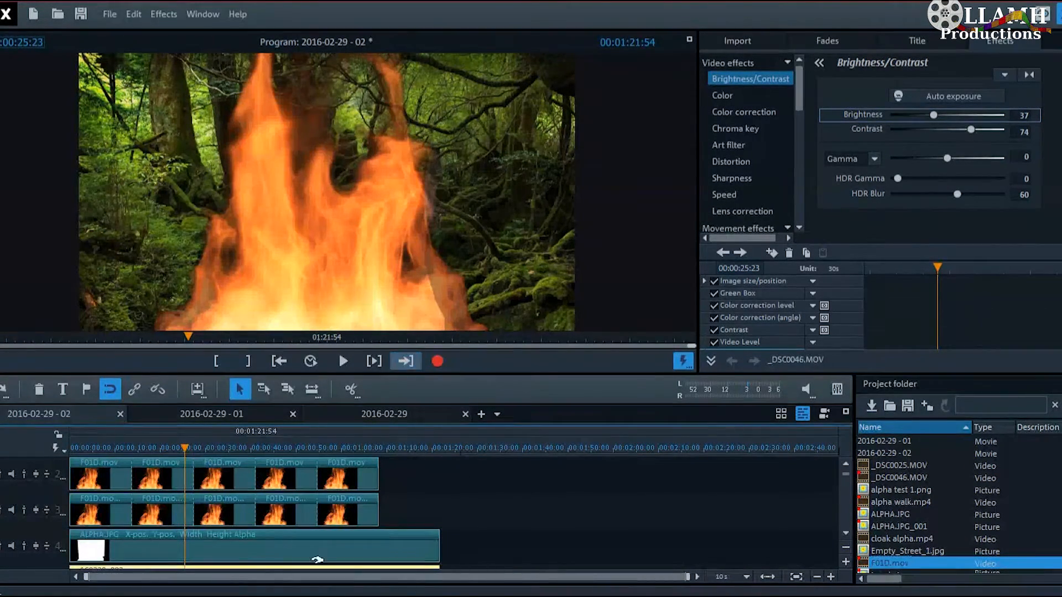
pyautogui.moveTo(220, 452); pyautogui.dragTo(217, 449)
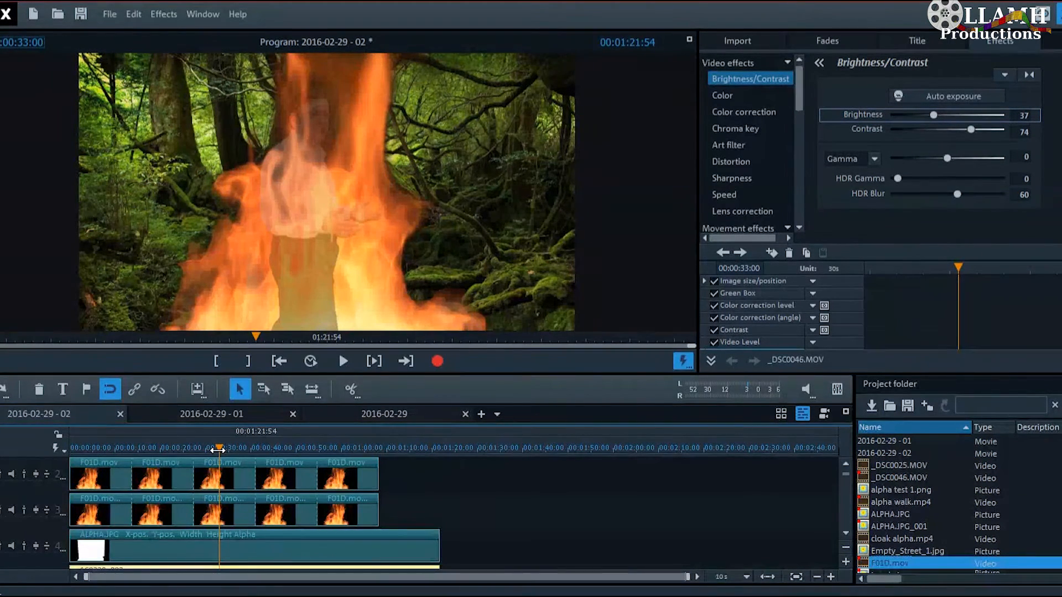
# - In the movie 2016-02-29 - 01, reset the video effects of the _DSC0046.MOV and ALPHA.JPG clips
pyautogui.click(262, 417)
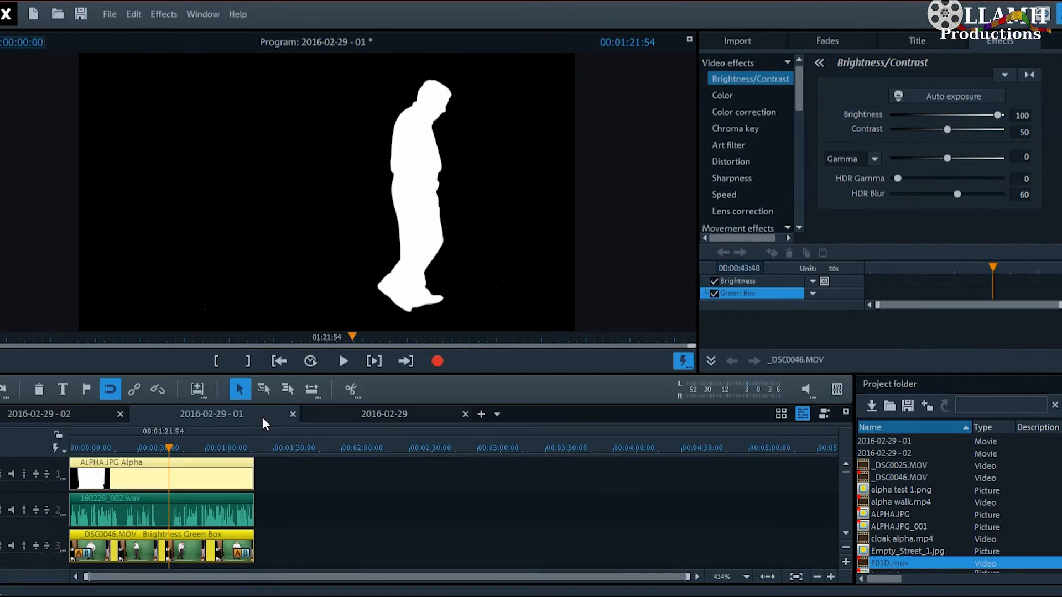
pyautogui.click(187, 549)
pyautogui.rightClick(206, 549)
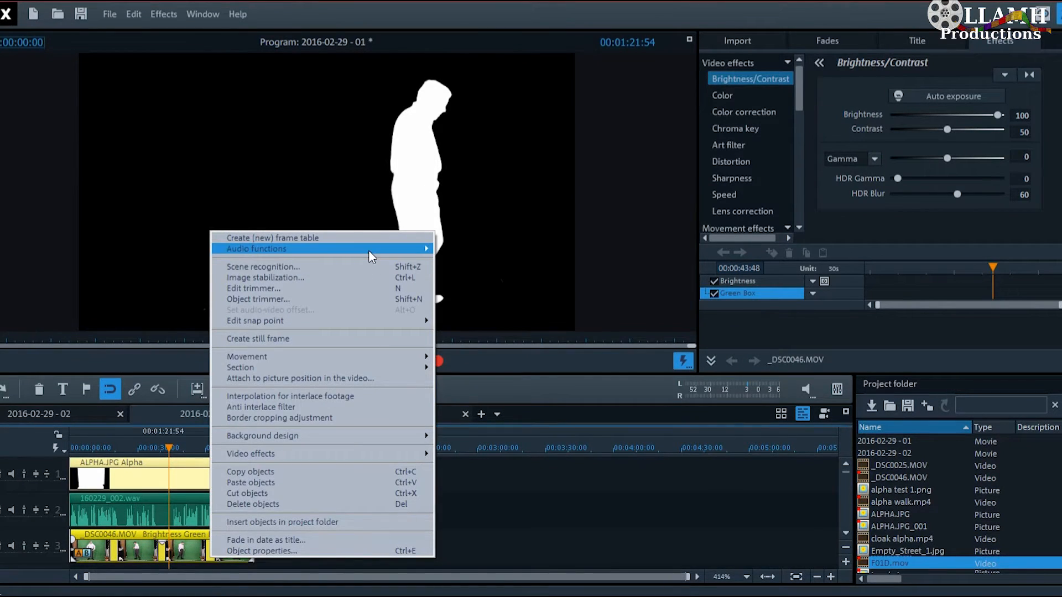
pyautogui.moveTo(367, 457)
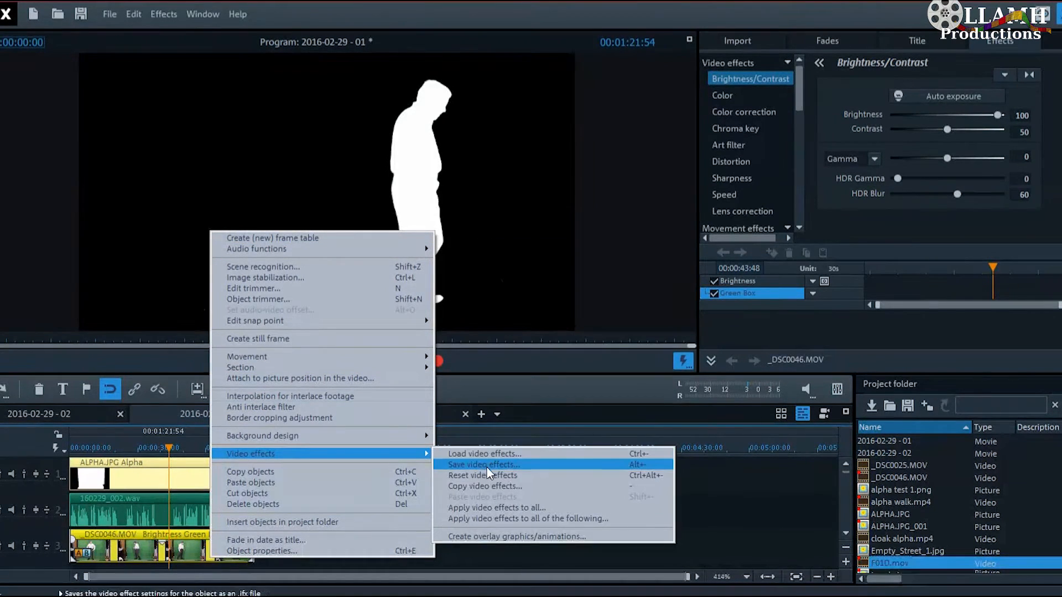
pyautogui.click(482, 475)
pyautogui.click(258, 488)
pyautogui.click(232, 477)
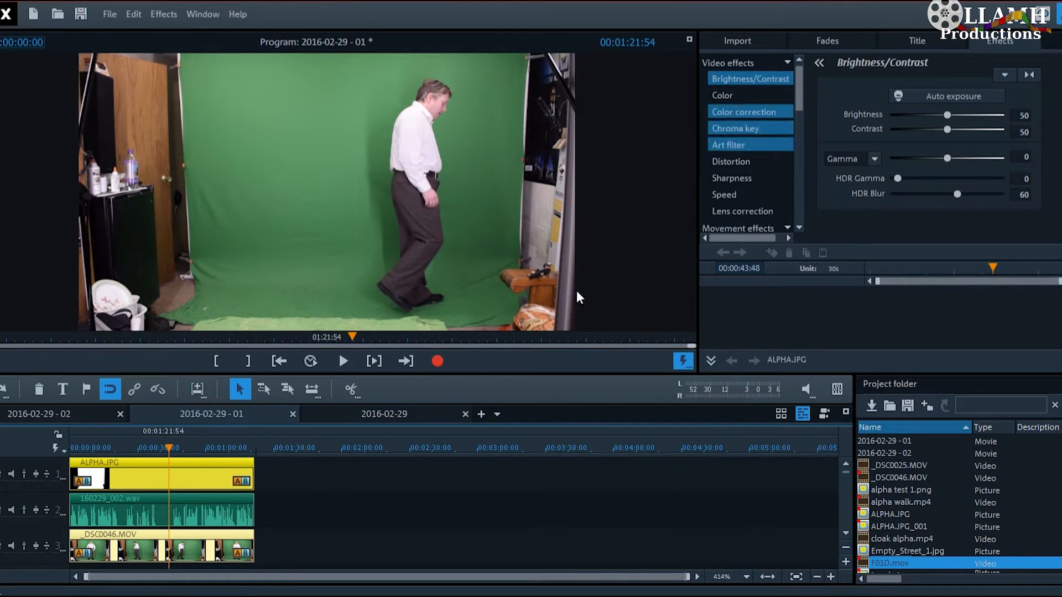
# - Ungroup the clips in 2016-02-29 - 01 and apply the Alpha chroma key to ALPHA.JPG
pyautogui.click(159, 389)
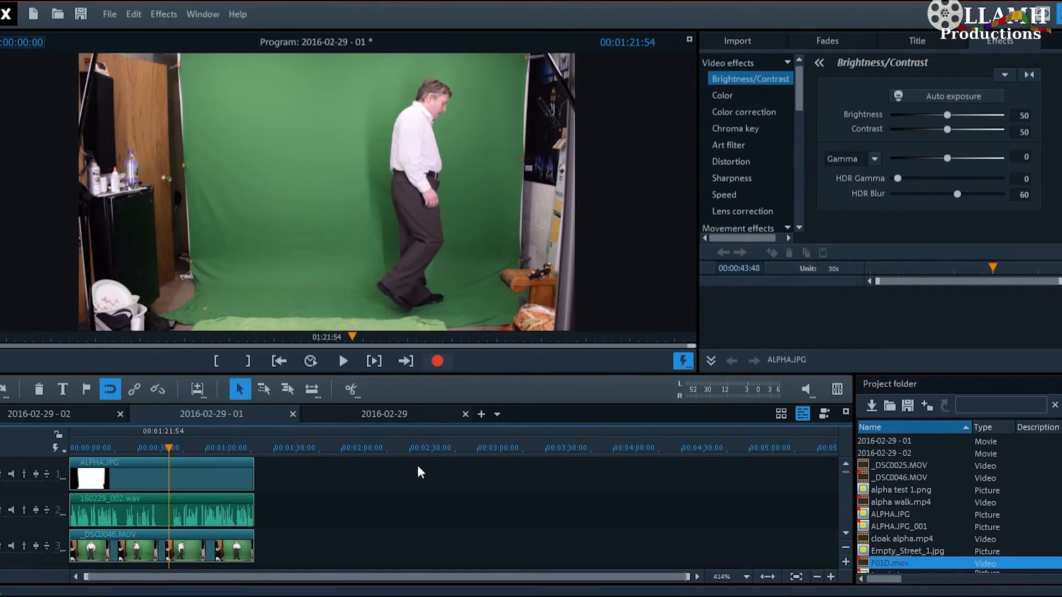
pyautogui.click(238, 471)
pyautogui.click(769, 128)
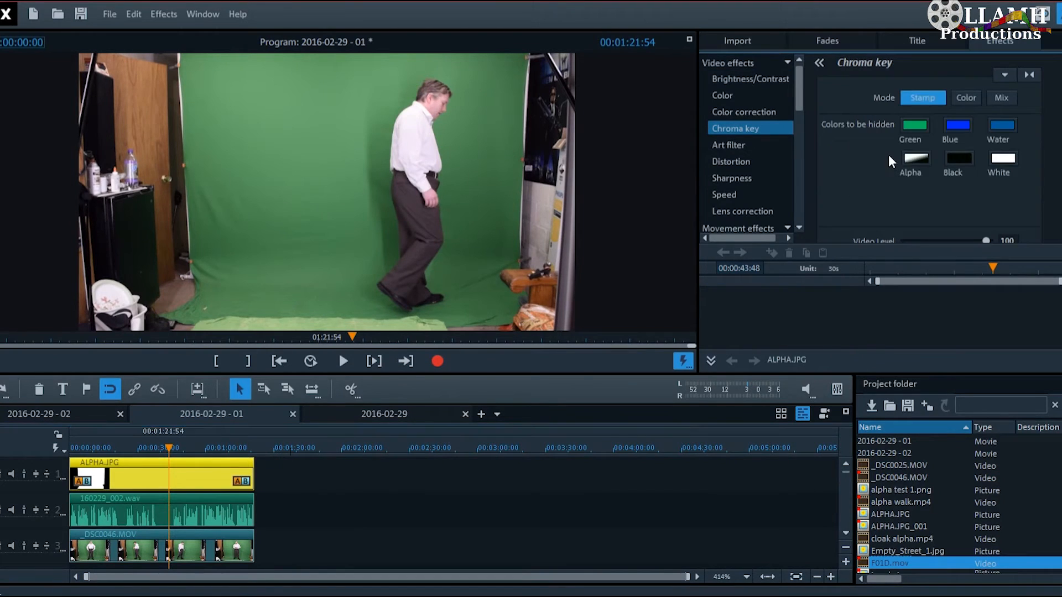
pyautogui.click(916, 158)
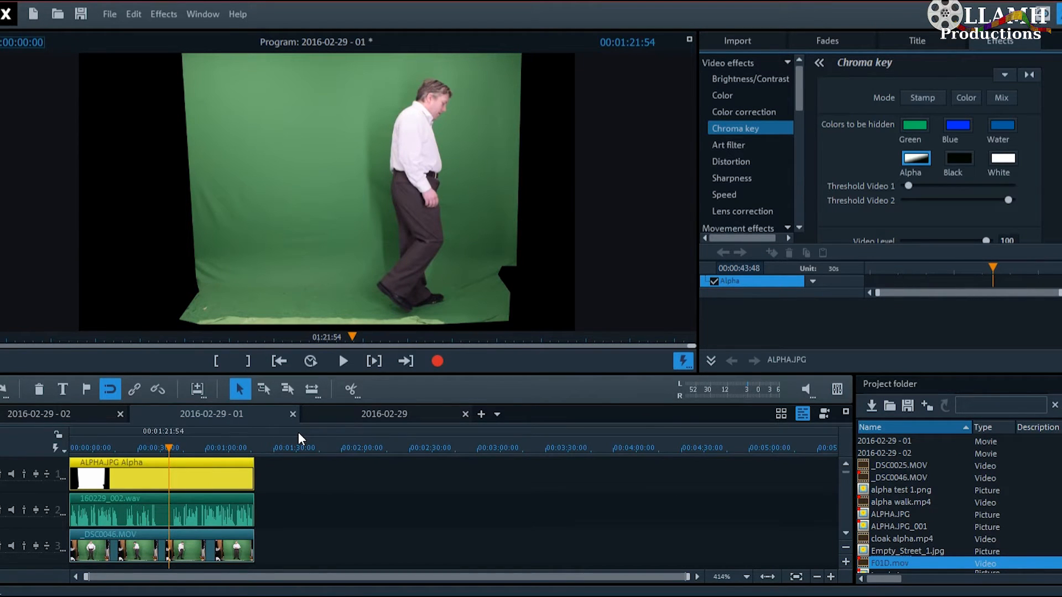
# - Review the fire composite in the movie 2016-02-29 - 02 and the cloak composite in the movie 2016-02-29
pyautogui.click(104, 416)
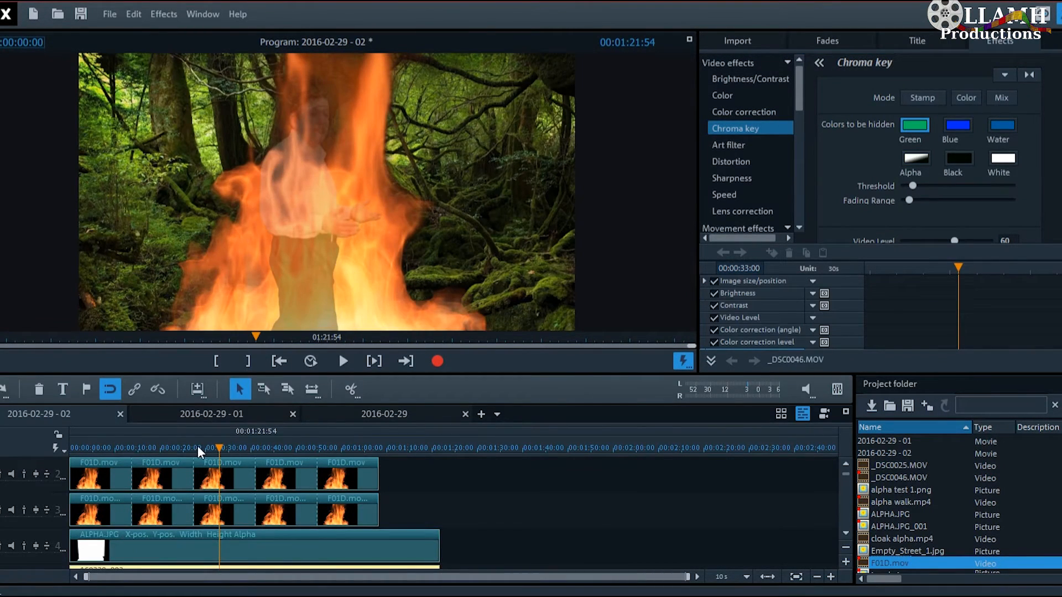
pyautogui.moveTo(220, 447); pyautogui.dragTo(227, 447)
pyautogui.click(371, 413)
pyautogui.moveTo(302, 446)
pyautogui.mouseDown()
pyautogui.moveTo(320, 447)
pyautogui.moveTo(300, 447)
pyautogui.mouseUp()
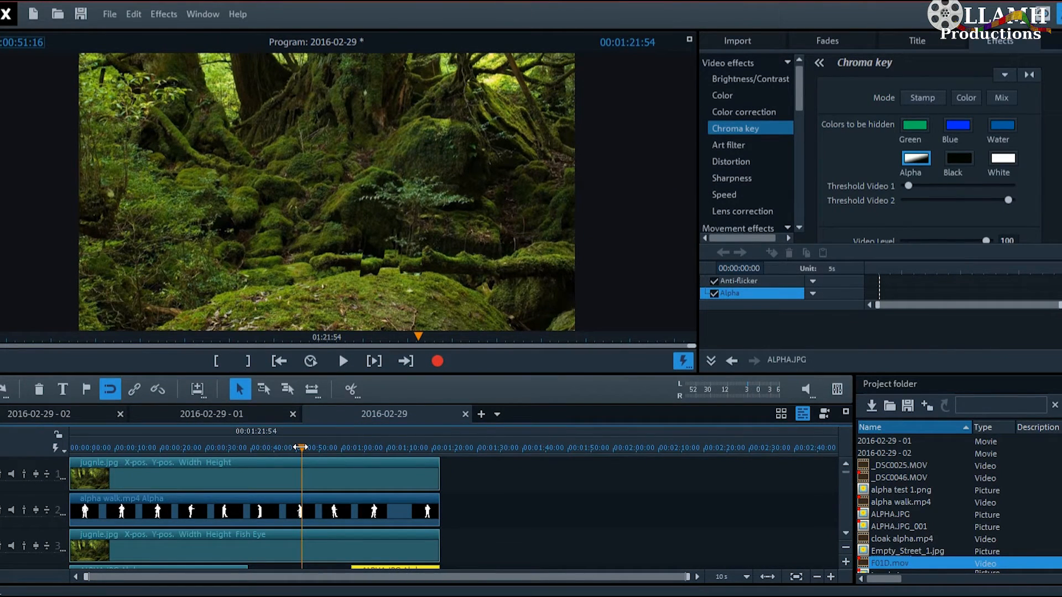